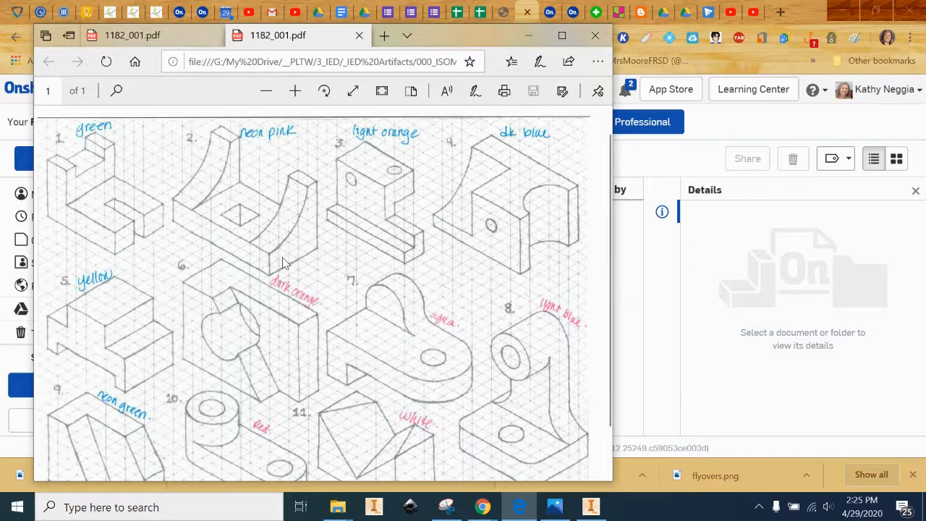
Minimize the 1182_001.pdf isometric sketch sheet in Edge to reveal the Onshape ISO folder.
left_click(528, 41)
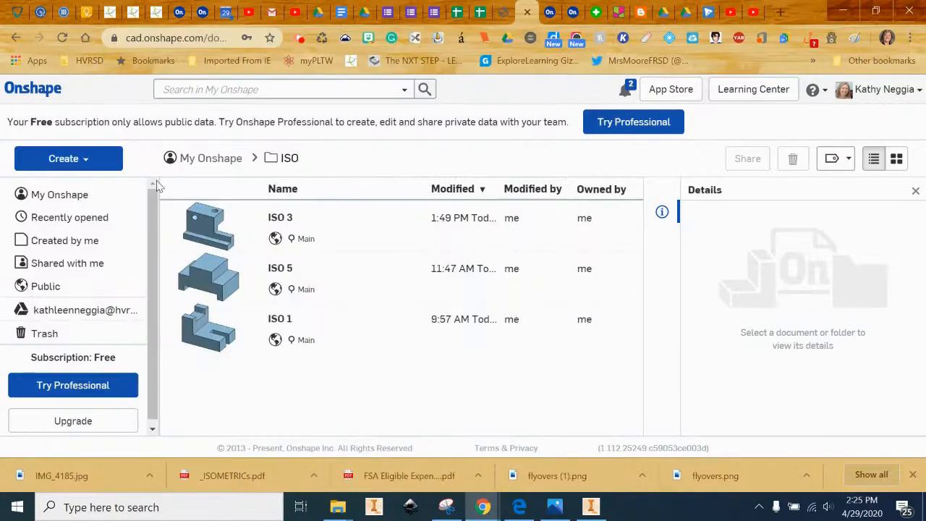
Create a new document named 'ISO 2' and start a sketch in its Part Studio.
left_click(75, 159)
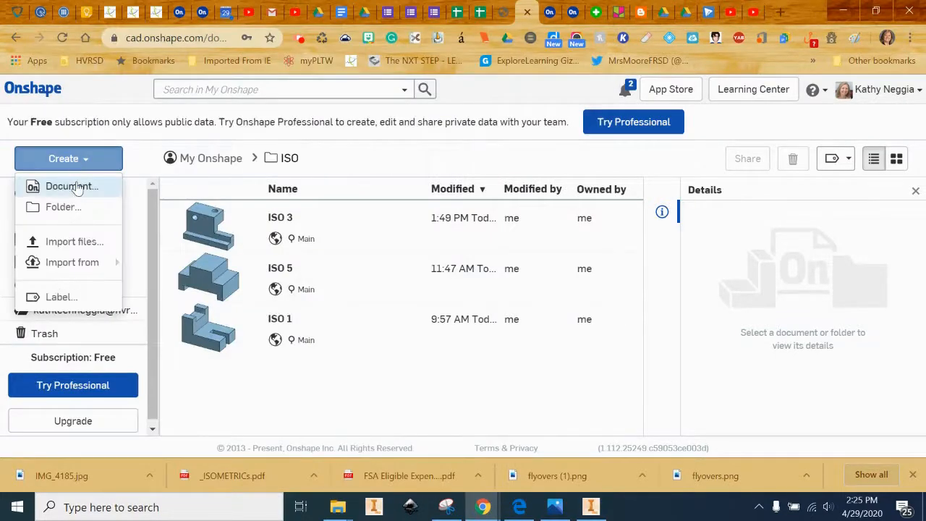
left_click(47, 183)
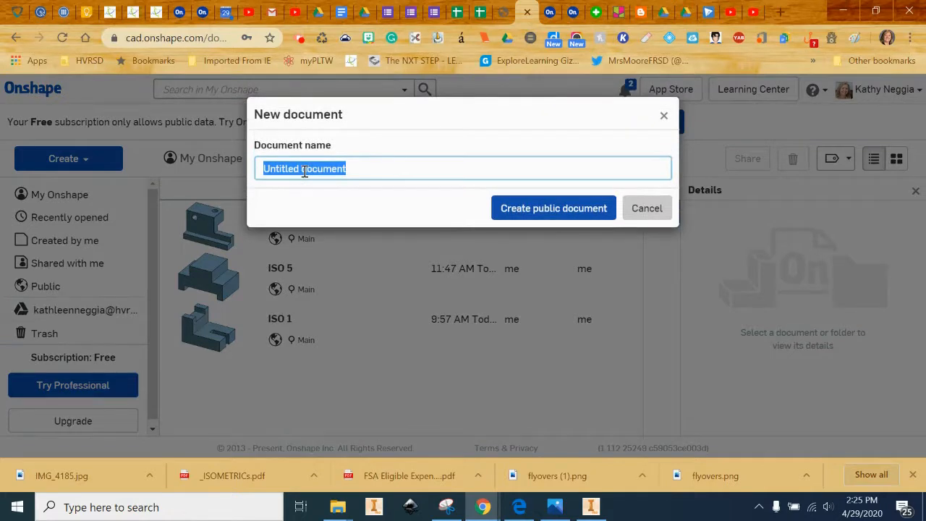
type("ISO 2")
key("Return")
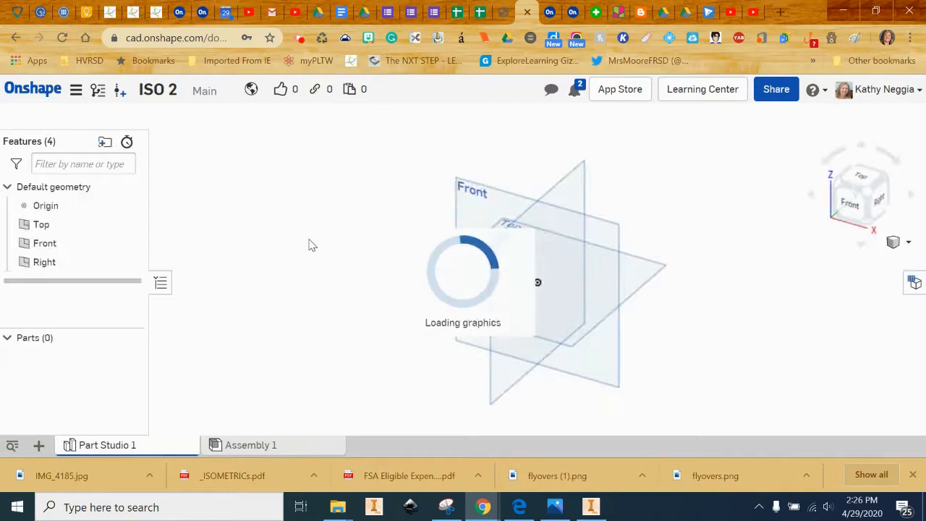
left_click(96, 119)
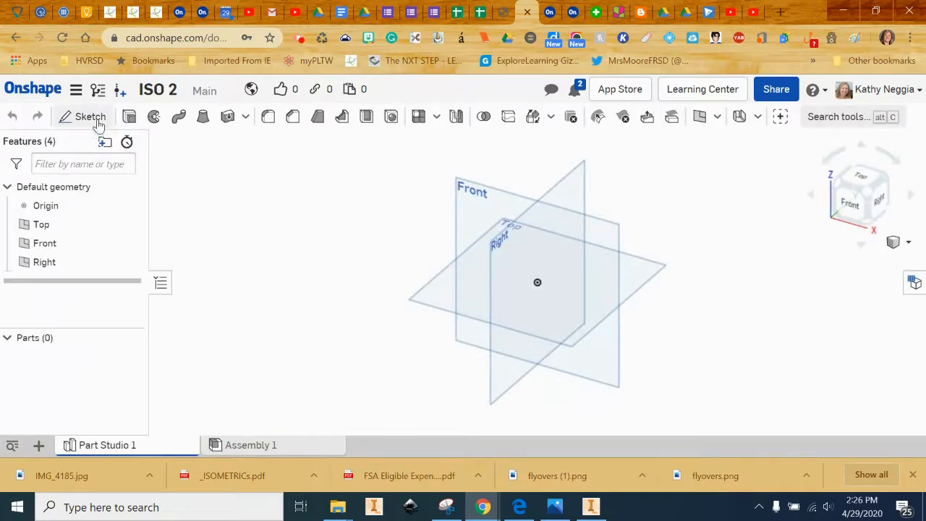
Draw a corner rectangle on the Front plane from the origin, 2.5 wide by 1.5 tall.
left_click(478, 205)
left_click(858, 206)
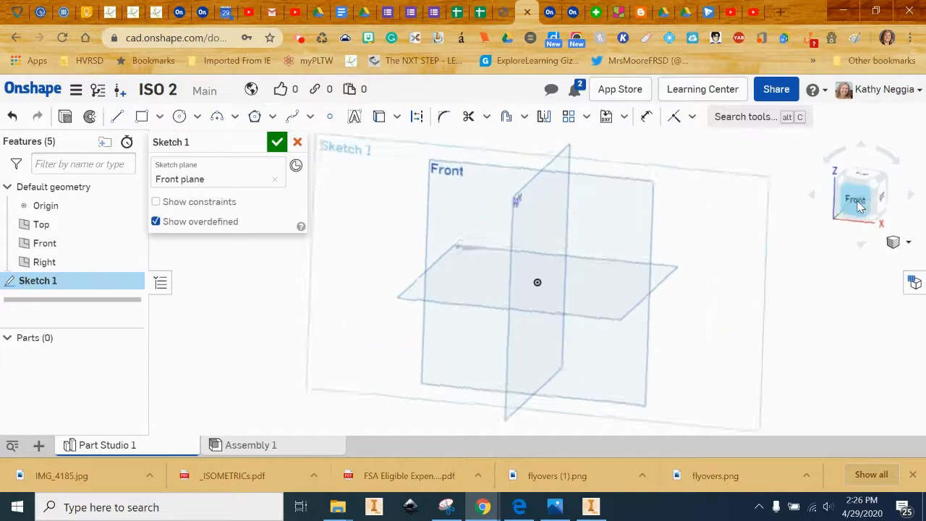
left_click(142, 116)
left_click(434, 200)
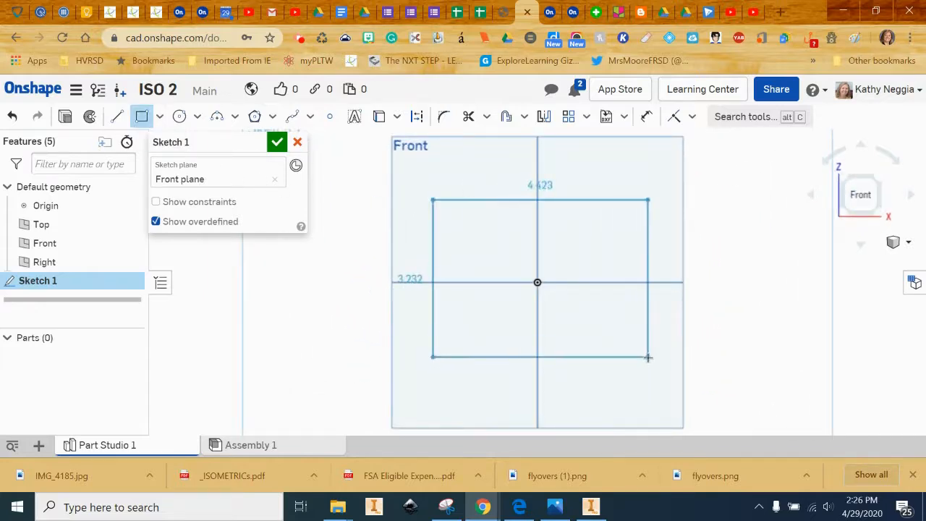
left_click(647, 357)
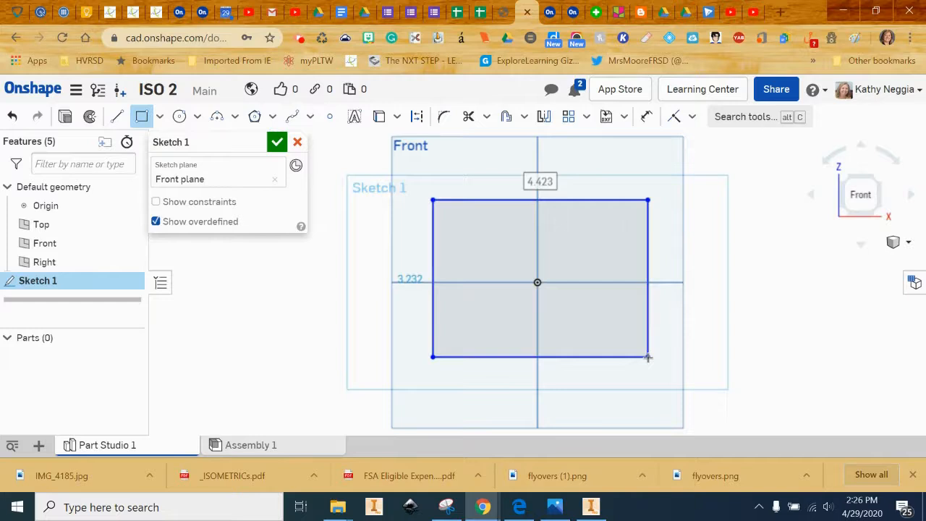
type("2.5")
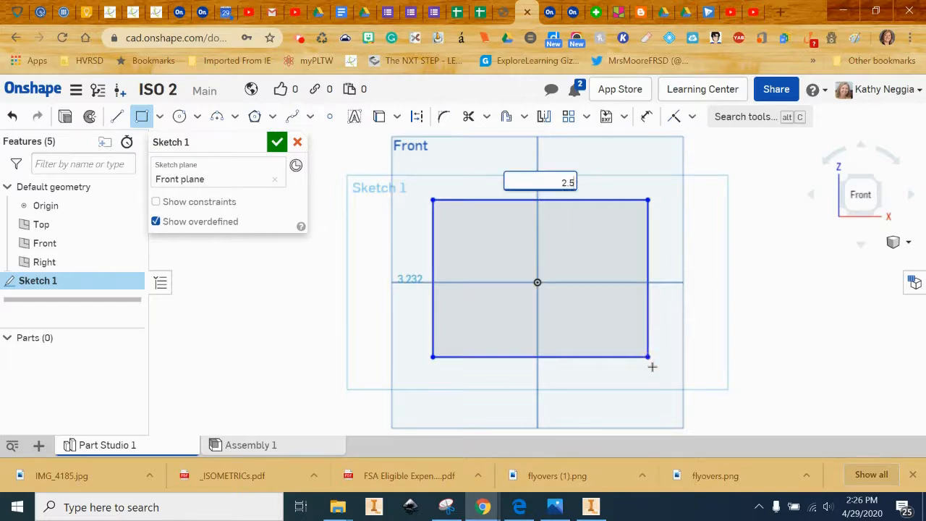
key("Return")
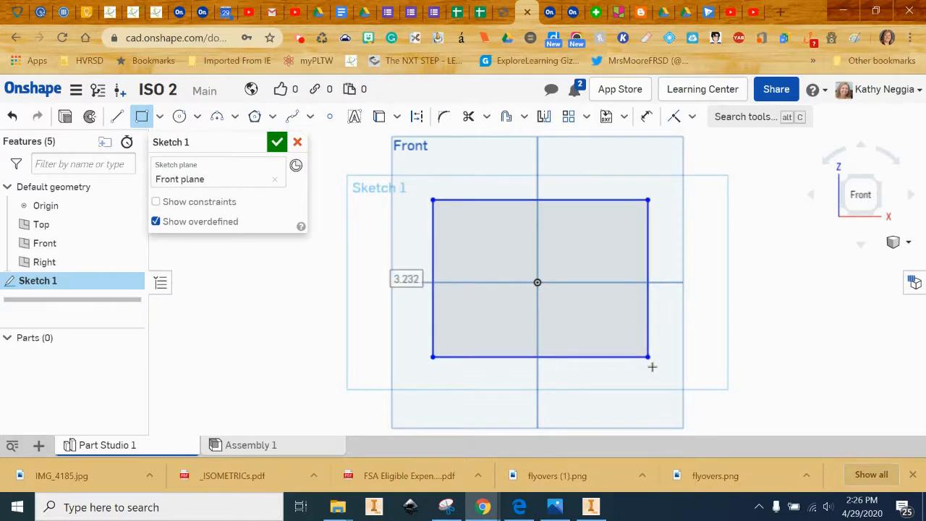
type("1.5")
key("Return")
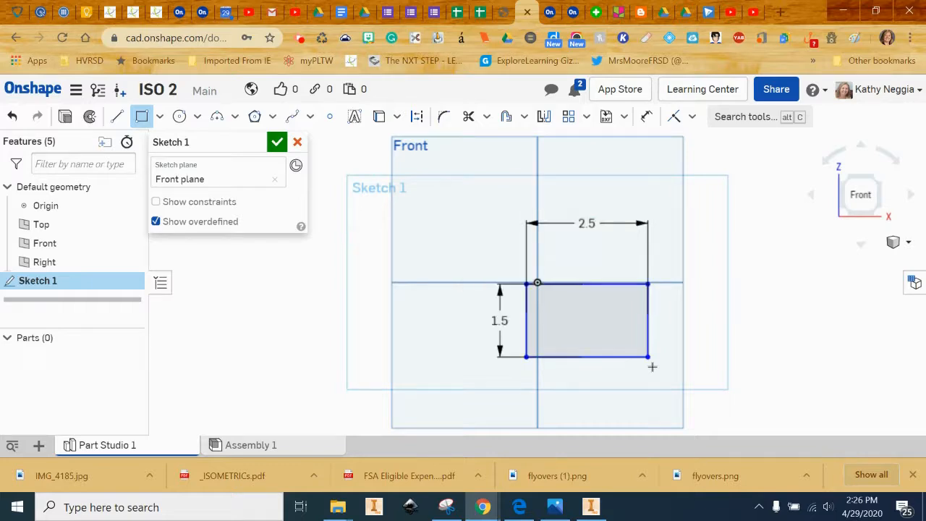
left_click(277, 142)
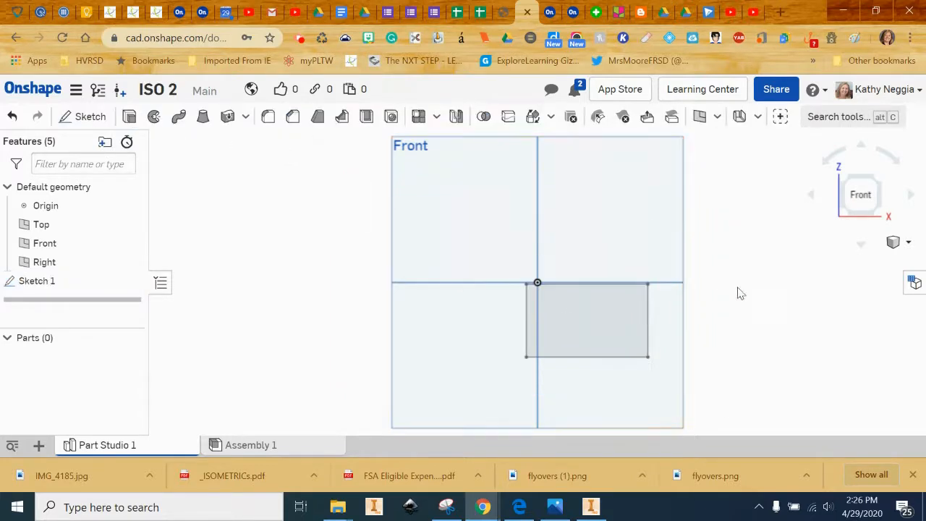
Extrude the rectangle 1.25 in into a solid block, then bring back the sketch sheet.
left_click(909, 242)
left_click(854, 175)
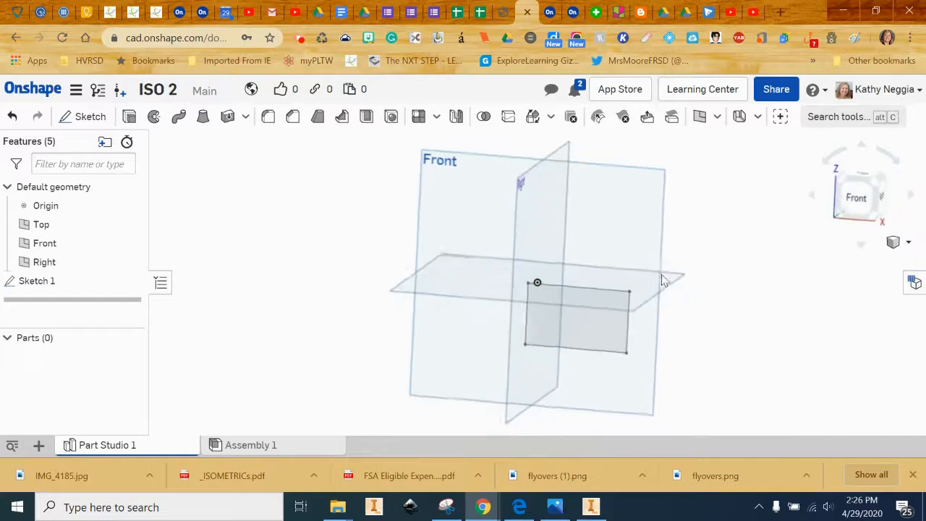
scroll(633, 293, "up", 8)
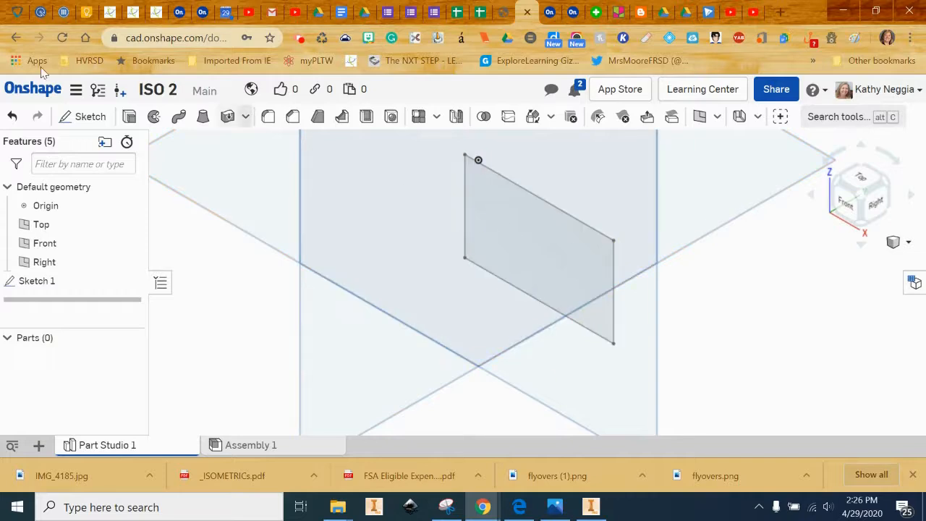
left_click(130, 118)
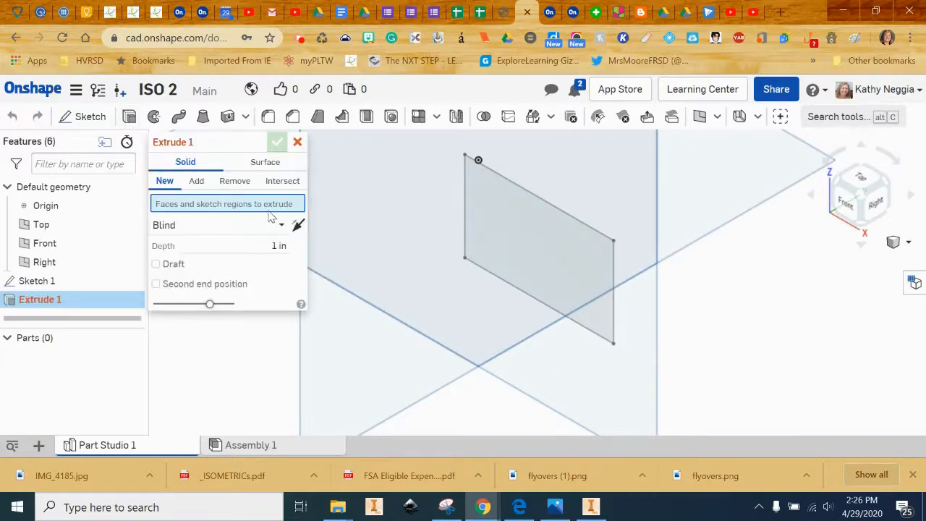
left_click(277, 245)
type("25")
key("Return")
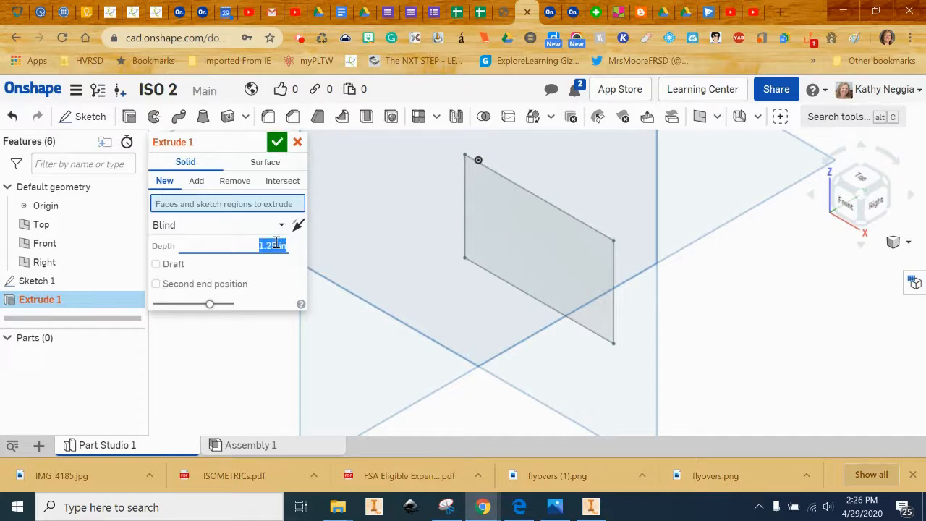
left_click(551, 239)
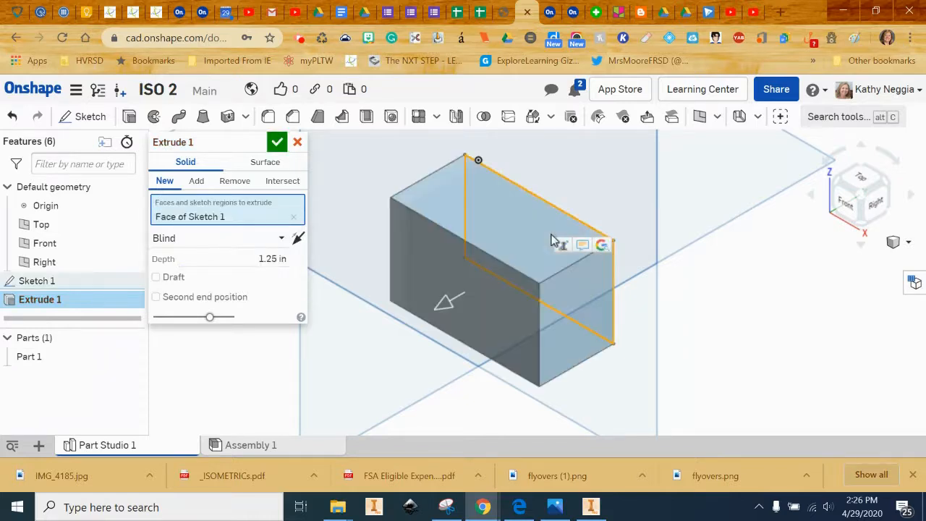
left_click(277, 143)
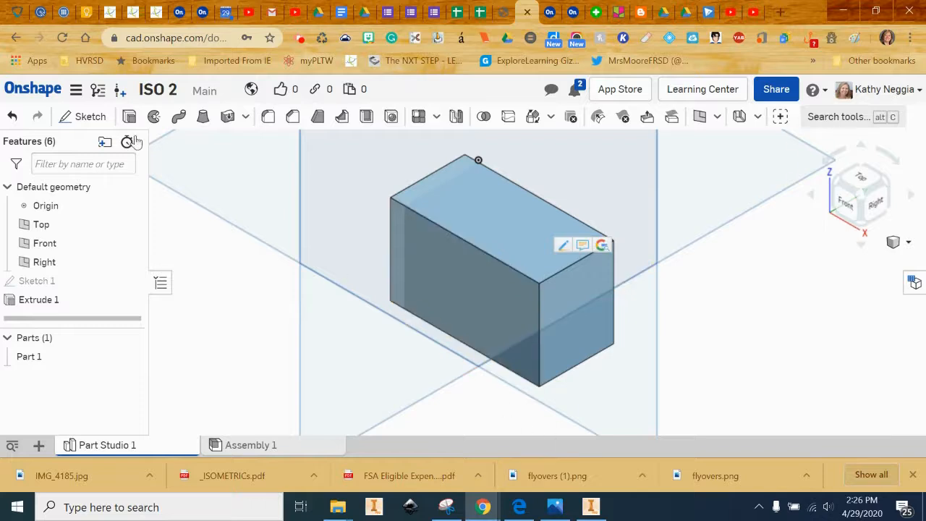
left_click(522, 511)
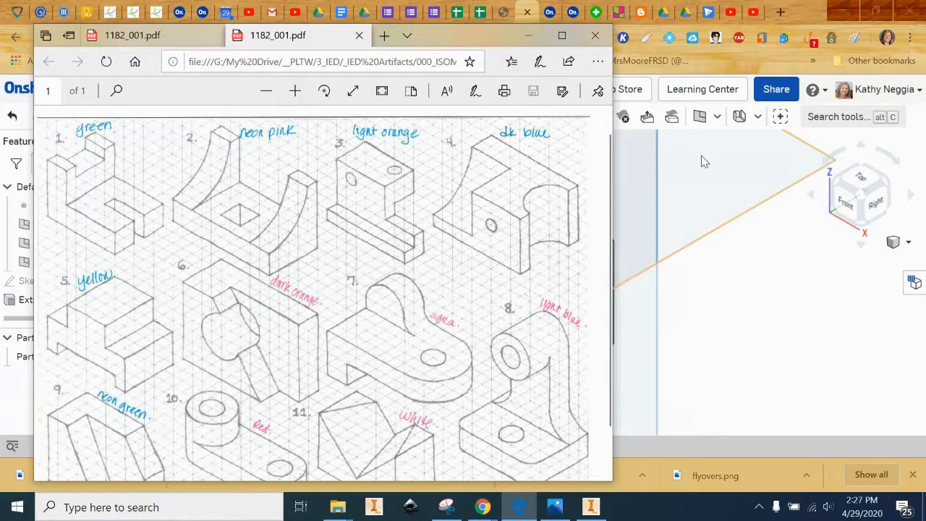
Minimize the sketch sheet after studying drawing 2 to return to the Onshape block.
left_click(529, 35)
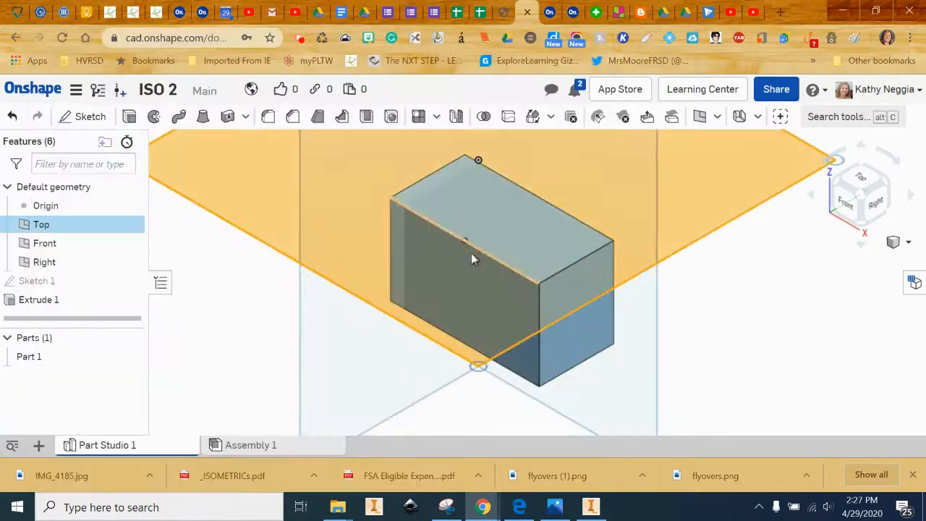
Start Sketch 2 on the block's front face and view it straight on.
left_click(86, 117)
left_click(488, 301)
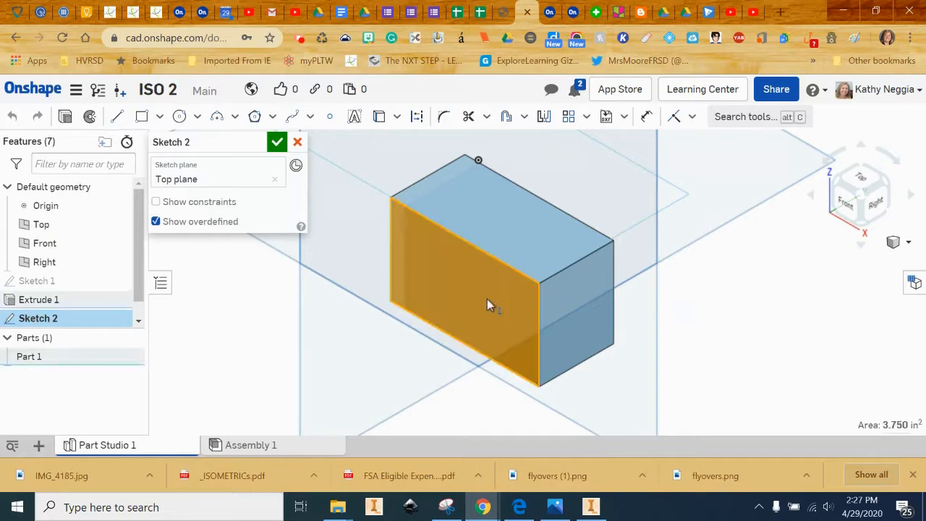
left_click(467, 289)
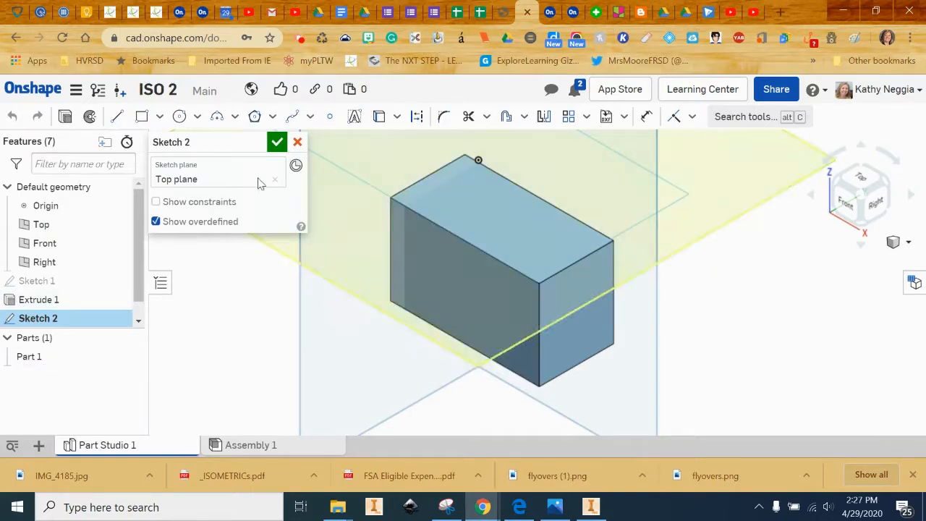
left_click(275, 179)
left_click(465, 283)
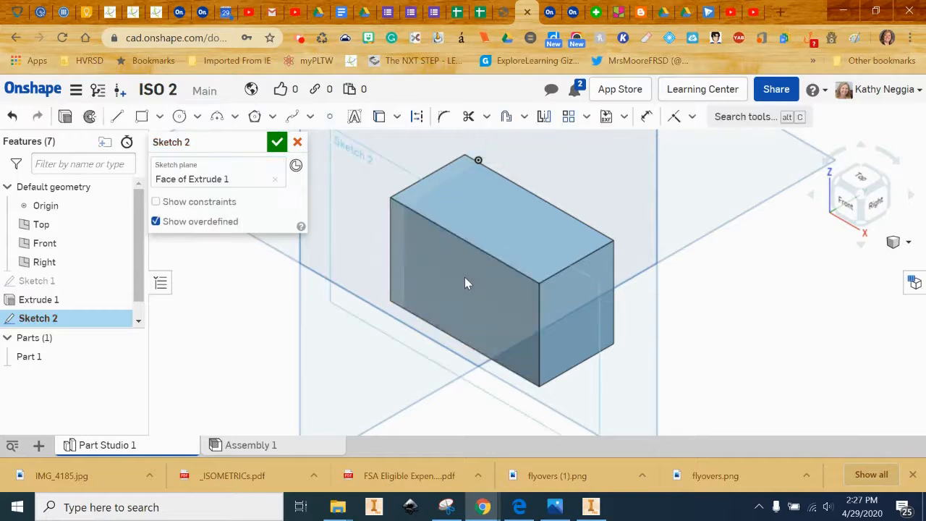
left_click(846, 208)
scroll(653, 248, "up", 5)
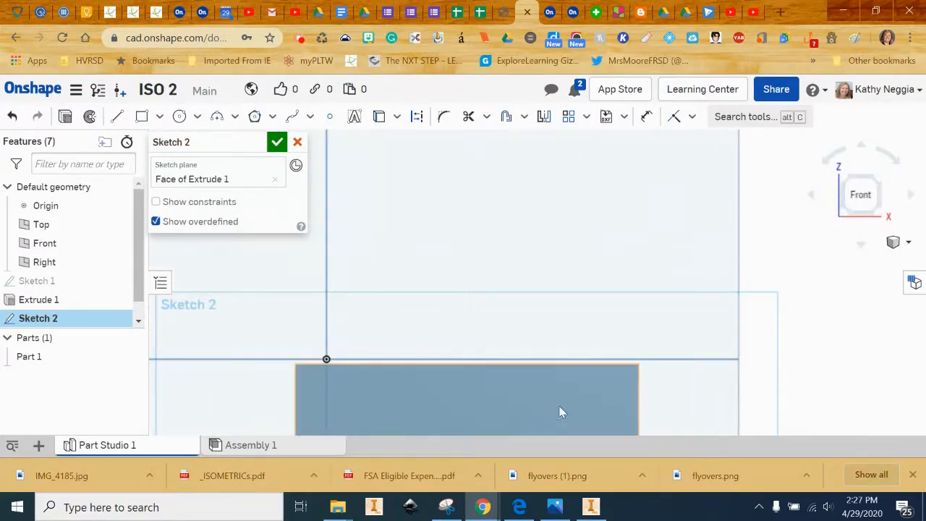
middle_click_drag(554, 393, 573, 196)
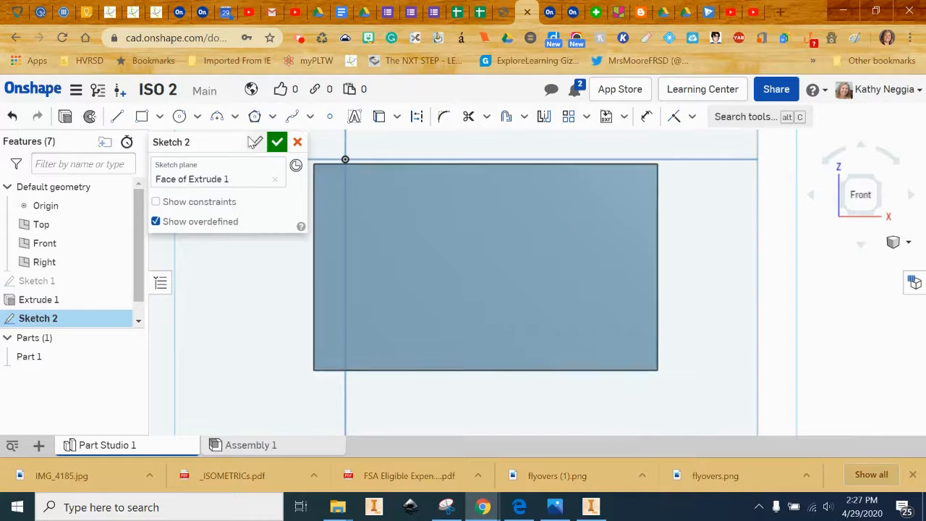
Draw a 1.5 by 1 rectangle along the face's top edge and finish the sketch.
left_click(142, 116)
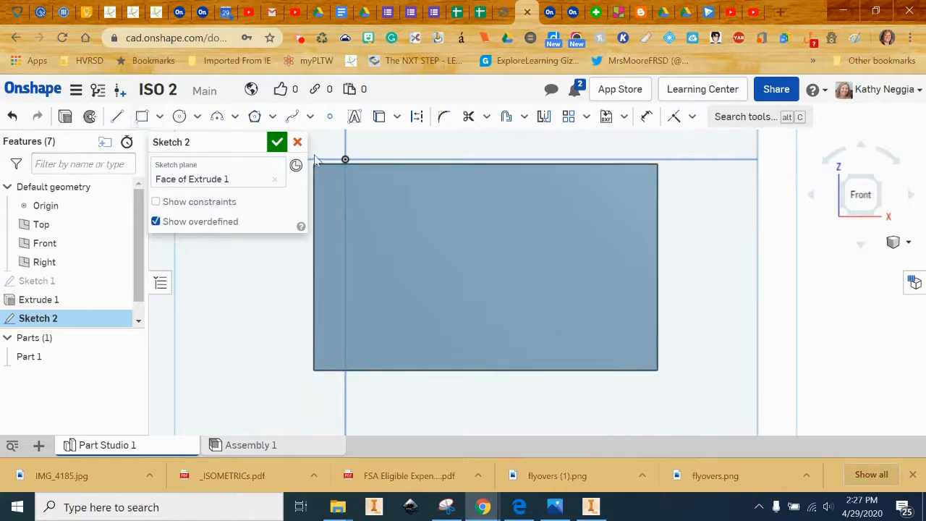
left_click(382, 164)
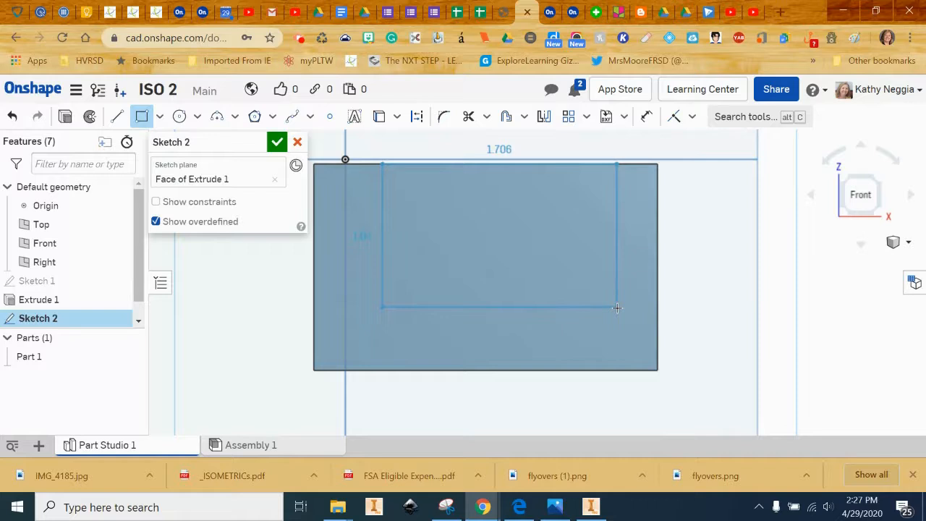
left_click(617, 307)
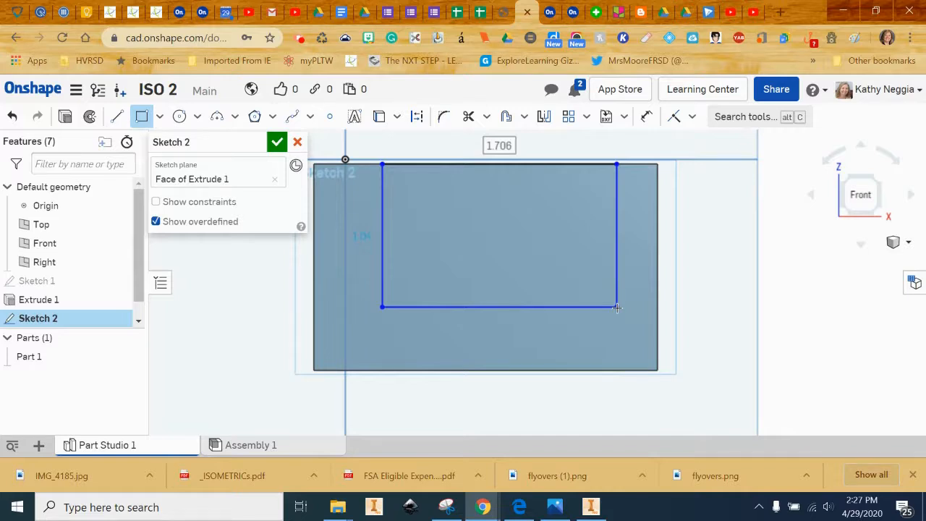
type("1.5")
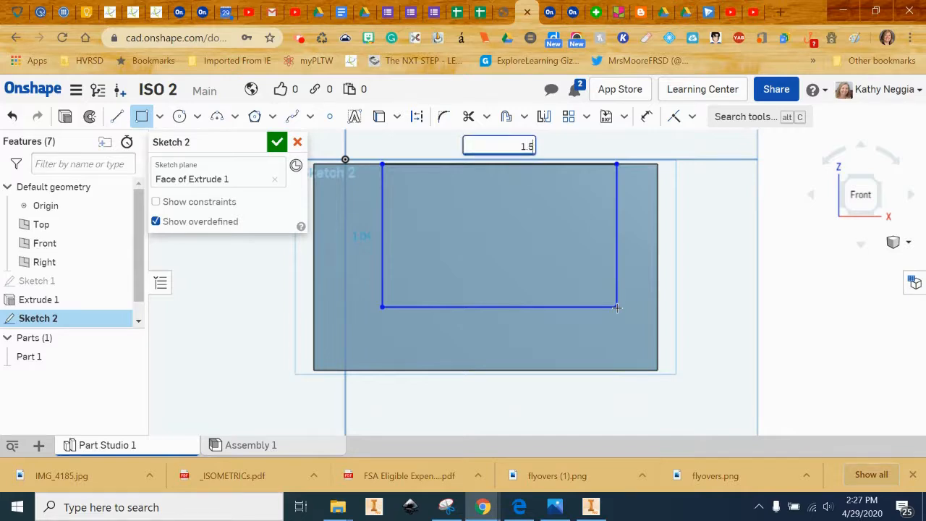
key("Return")
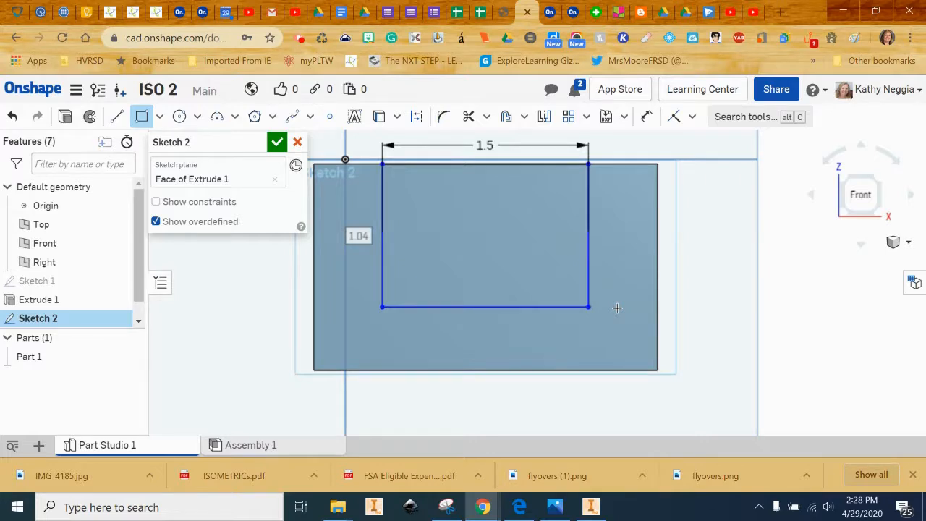
type("1")
key("Return")
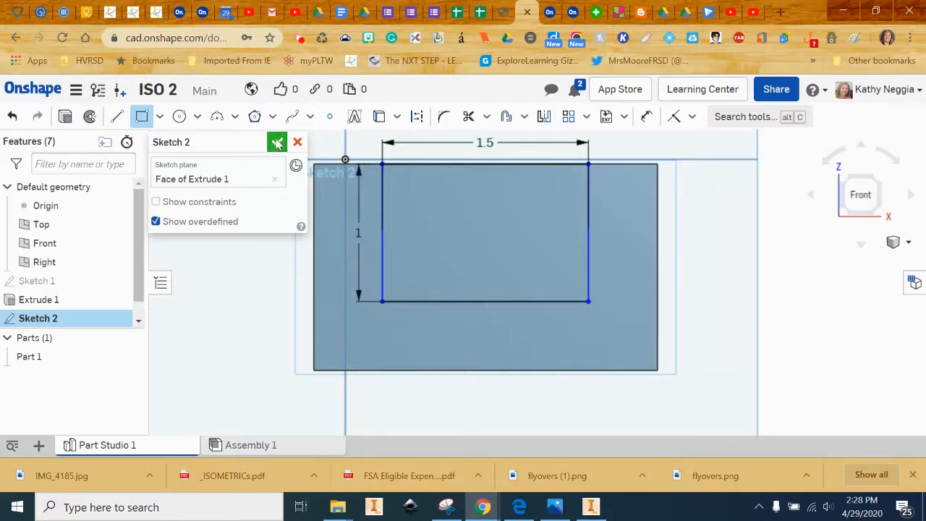
left_click(277, 143)
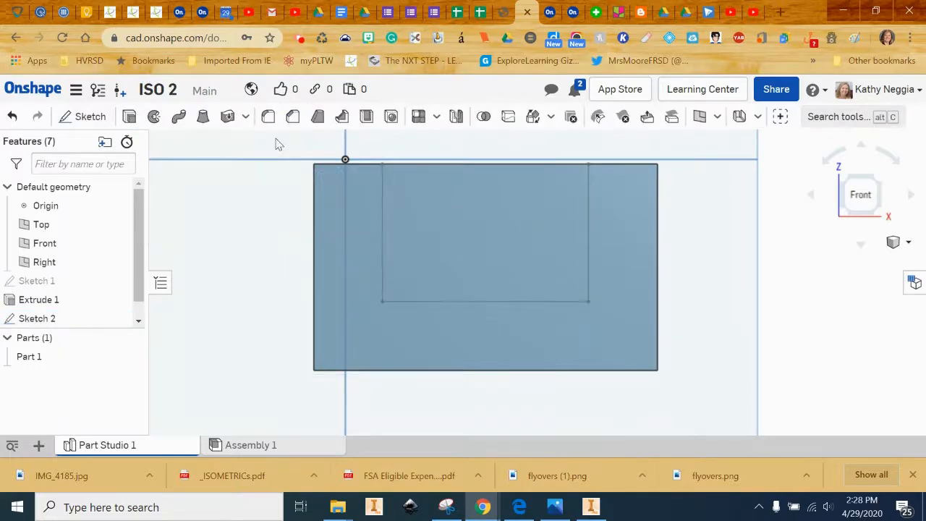
Remove the Sketch 2 rectangle through all material, leaving a U-shaped block.
left_click(907, 243)
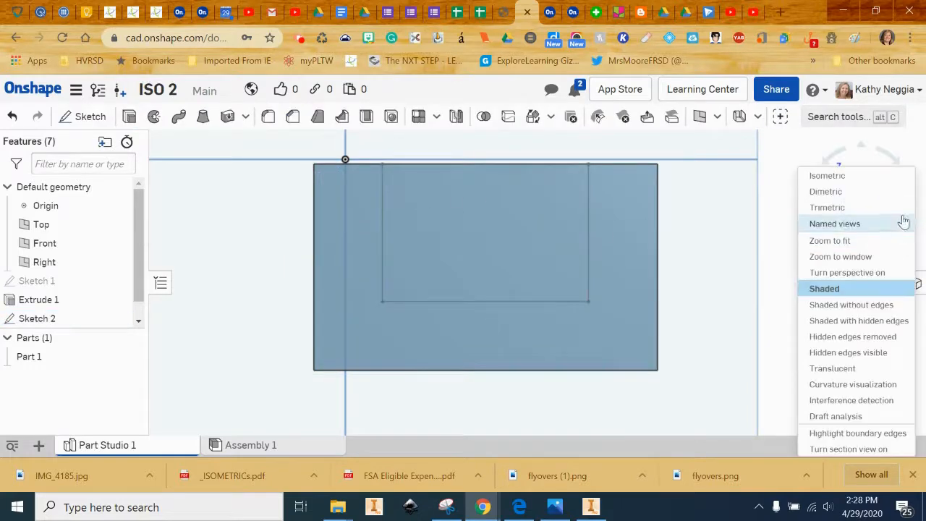
left_click(871, 177)
scroll(670, 267, "up", 5)
middle_click_drag(500, 350, 757, 116)
scroll(691, 286, "down", 1)
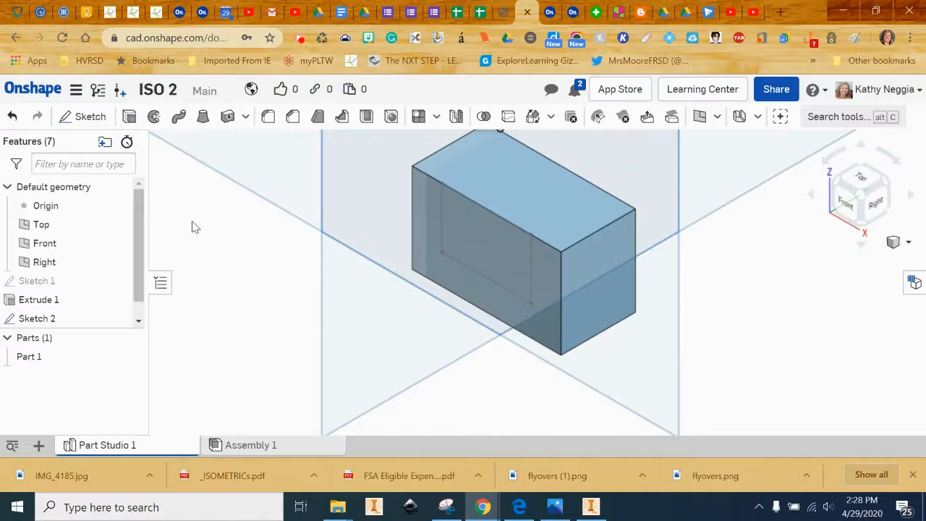
left_click(129, 118)
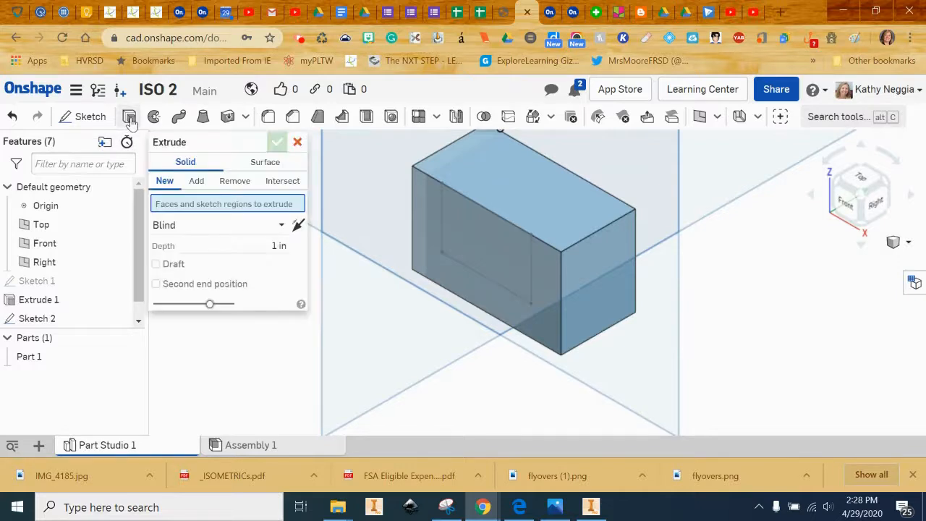
left_click(232, 182)
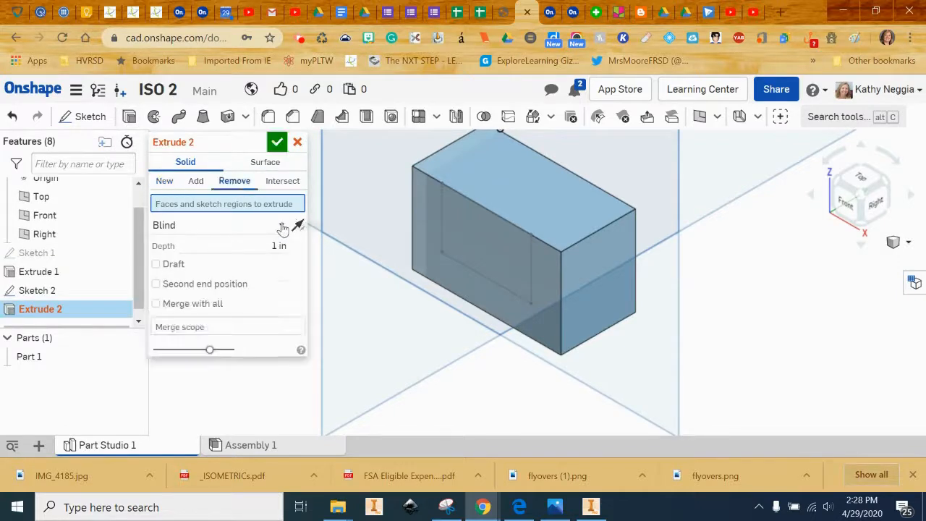
left_click(282, 226)
left_click(237, 364)
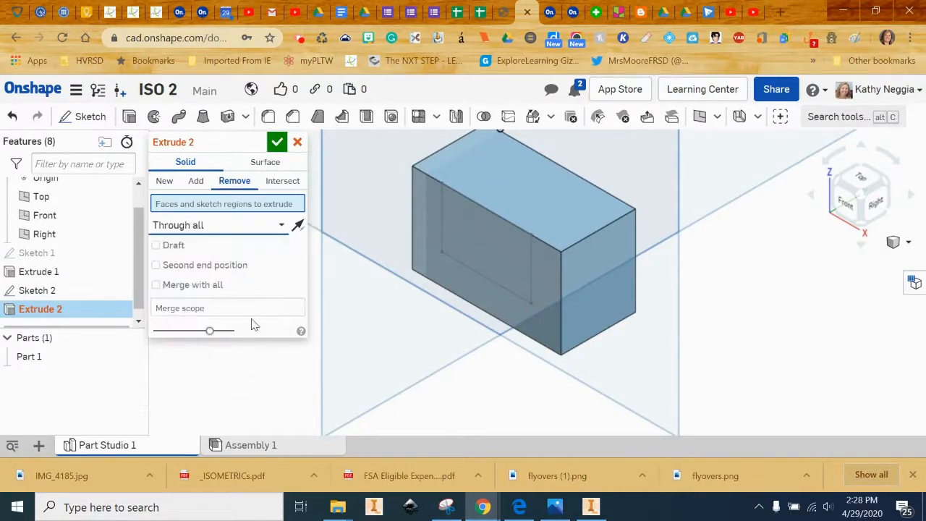
left_click(455, 233)
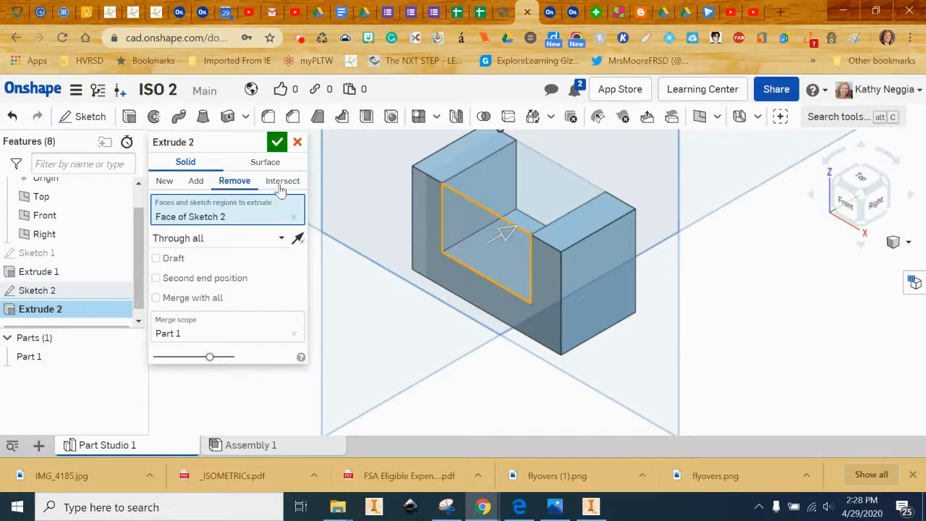
left_click(281, 144)
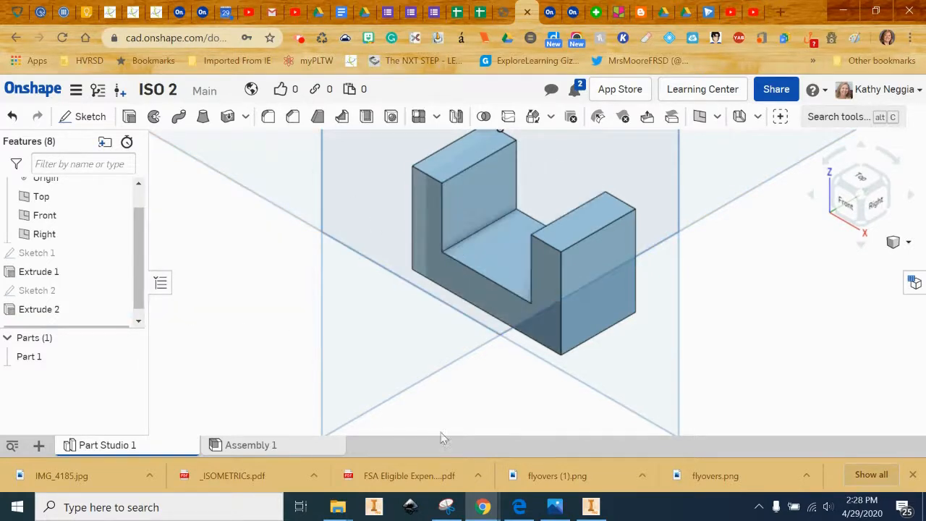
left_click(521, 511)
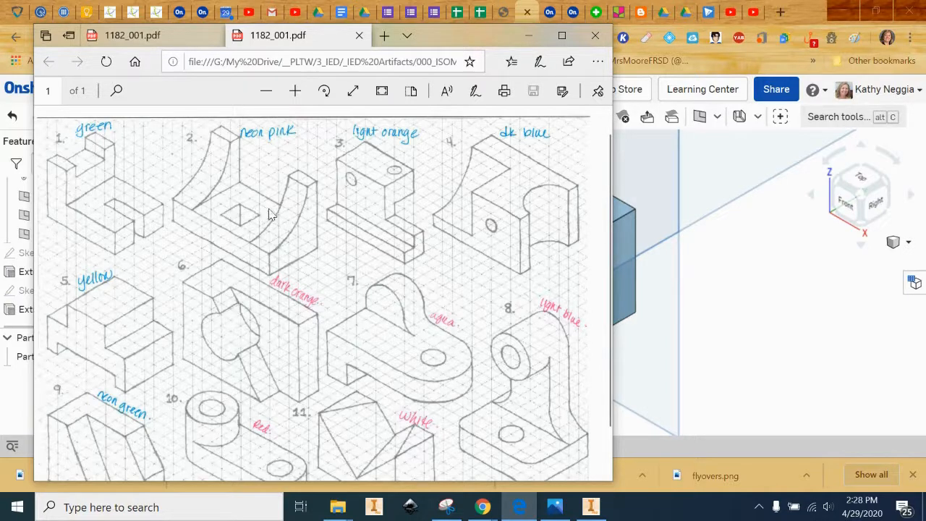
Back in Onshape, clear the Top plane selection and start a new sketch.
left_click(699, 161)
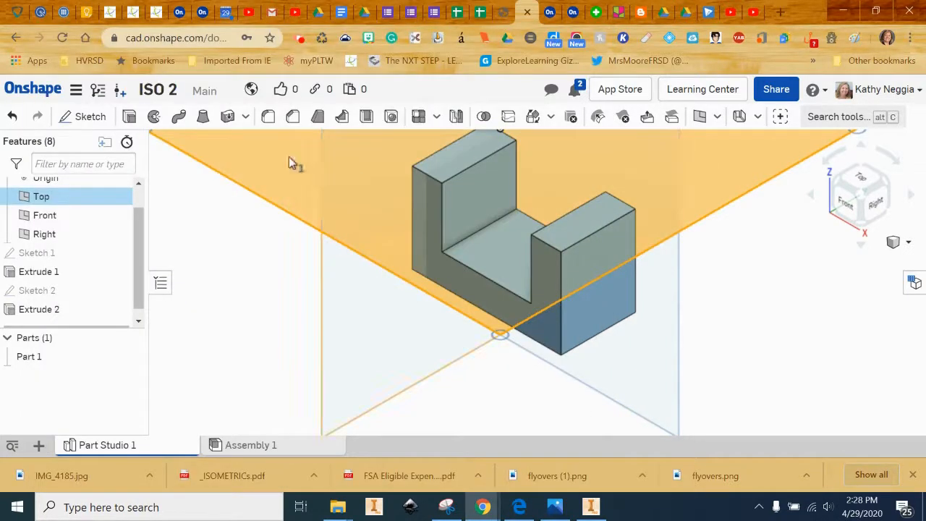
left_click(269, 294)
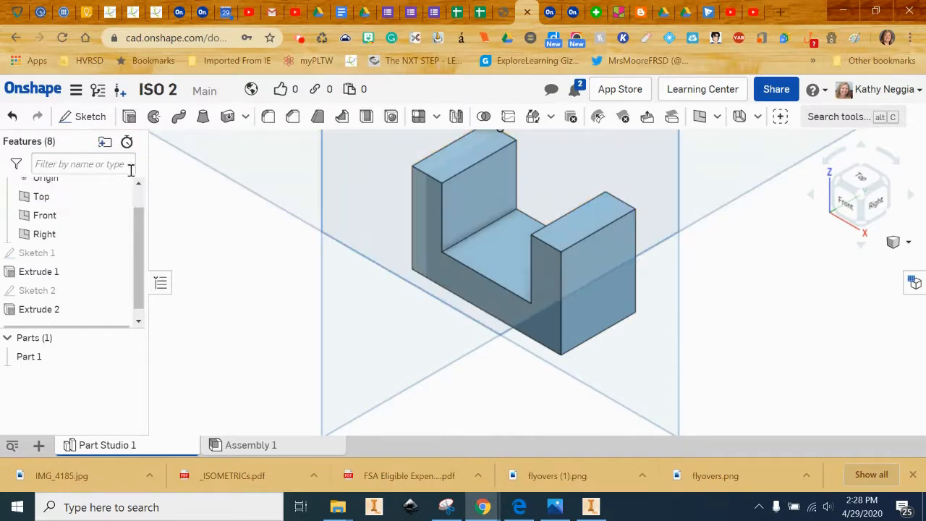
left_click(90, 117)
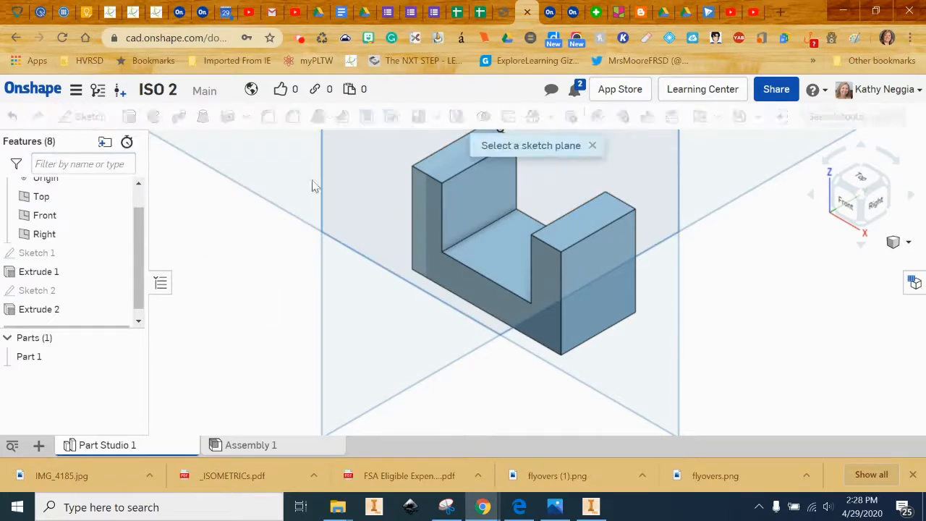
Draw a rectangle on the slot floor, viewed from the top.
left_click(481, 256)
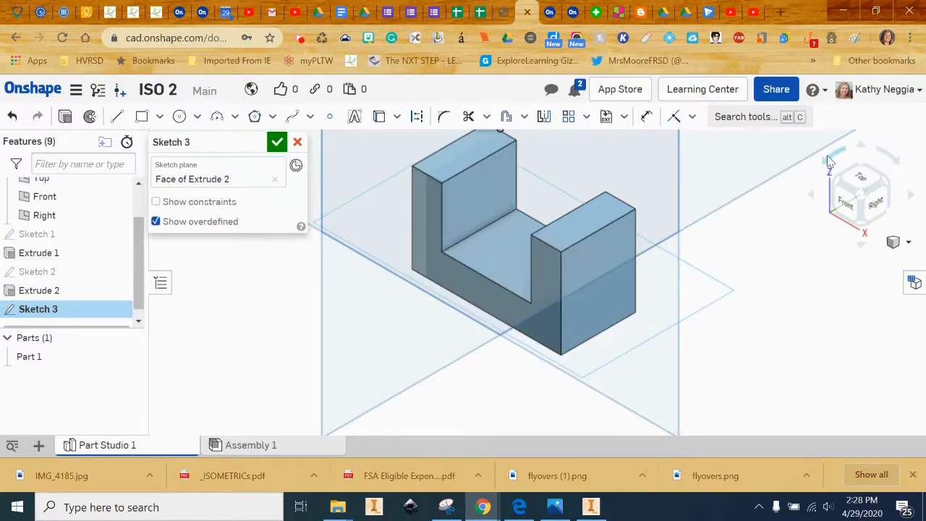
left_click(864, 181)
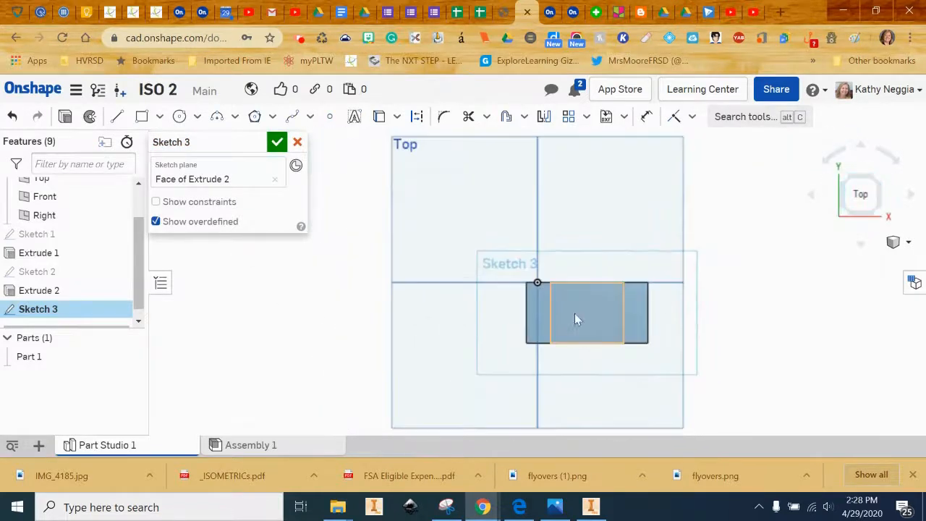
scroll(573, 321, "up", 5)
middle_click_drag(583, 287, 578, 272)
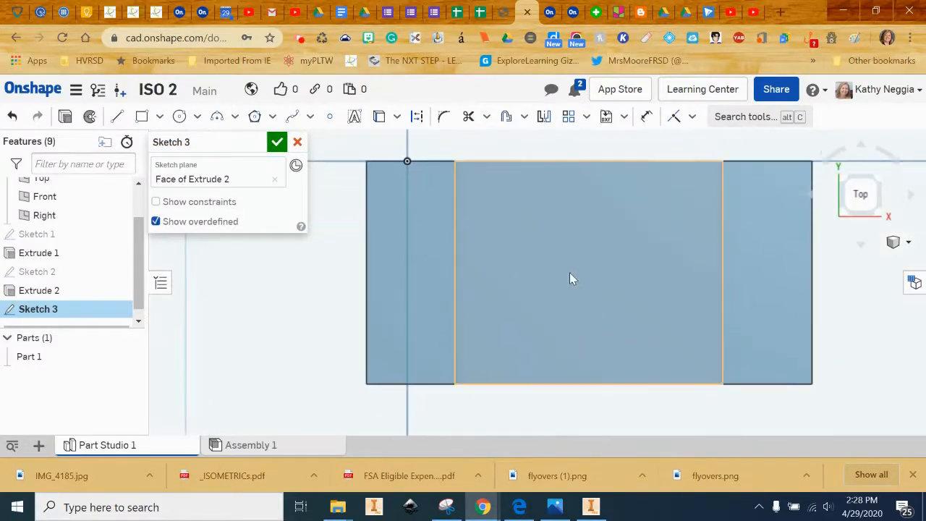
left_click(141, 116)
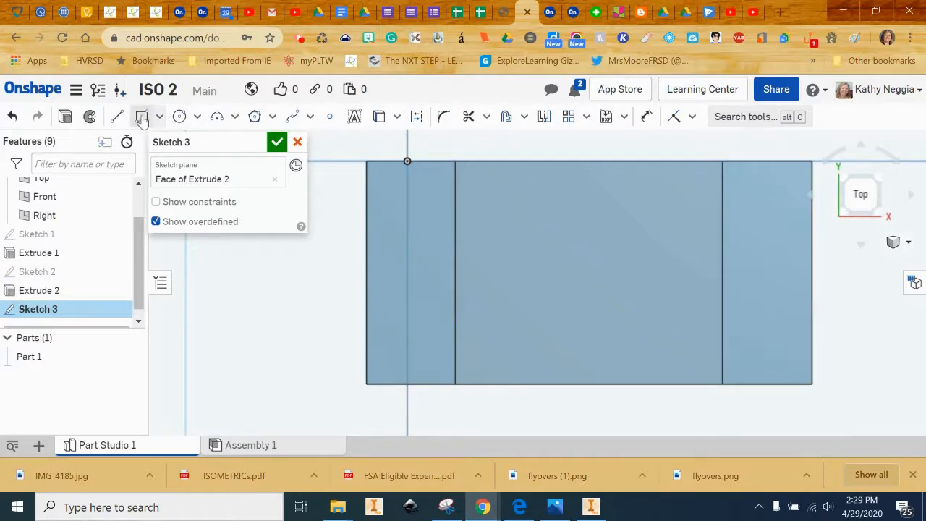
left_click(541, 248)
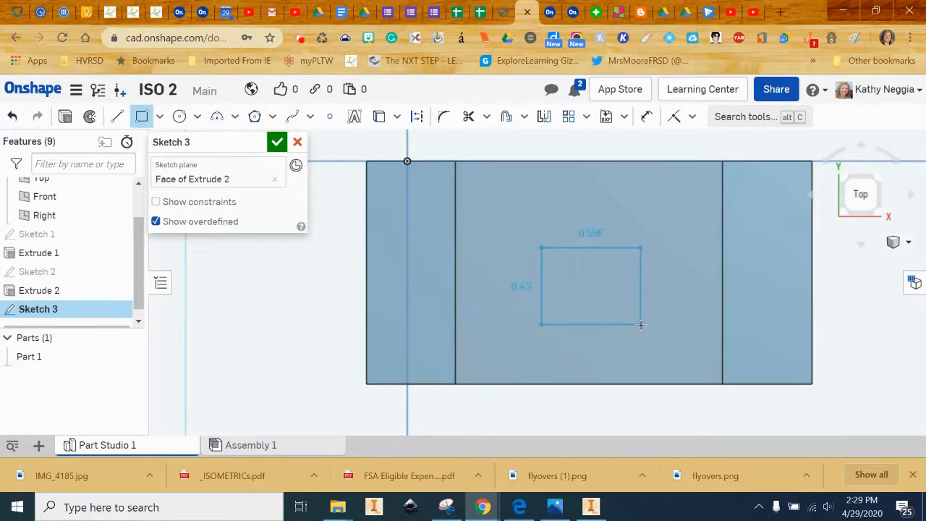
left_click(640, 325)
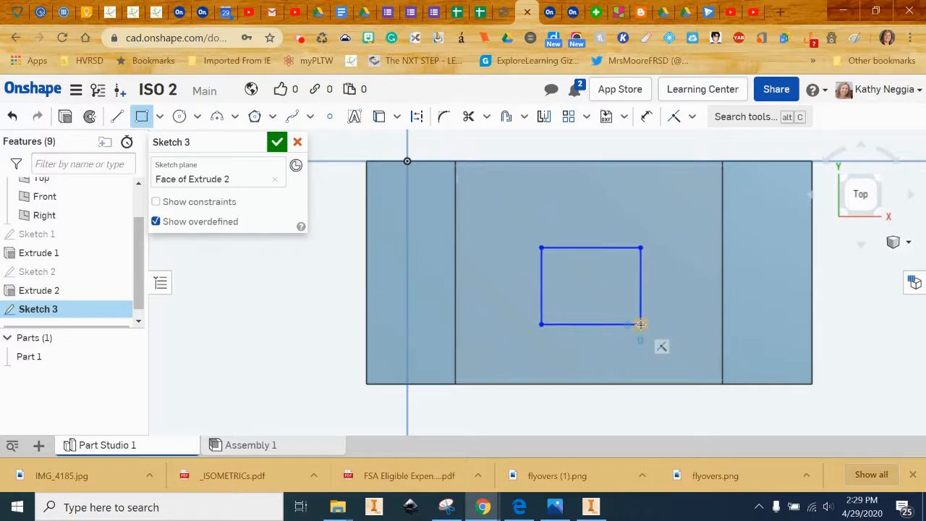
left_click(641, 325)
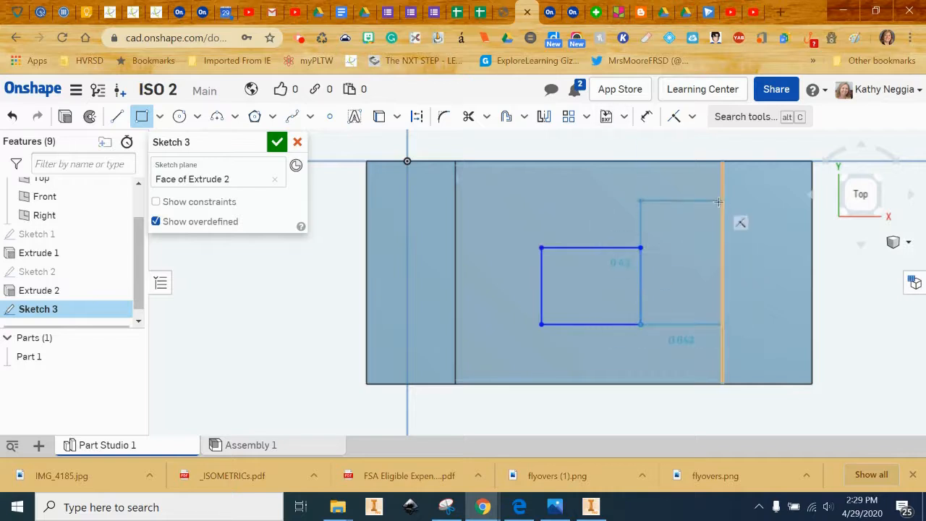
key("Escape")
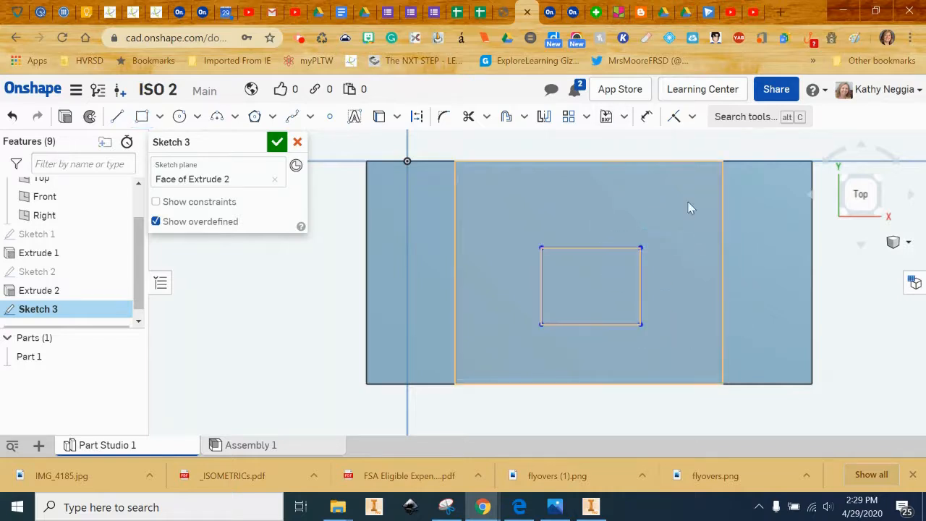
Dimension the rectangle 0.5 by 0.5 to make it a square.
left_click(647, 116)
left_click(590, 248)
left_click(594, 217)
type(".5")
key("Return")
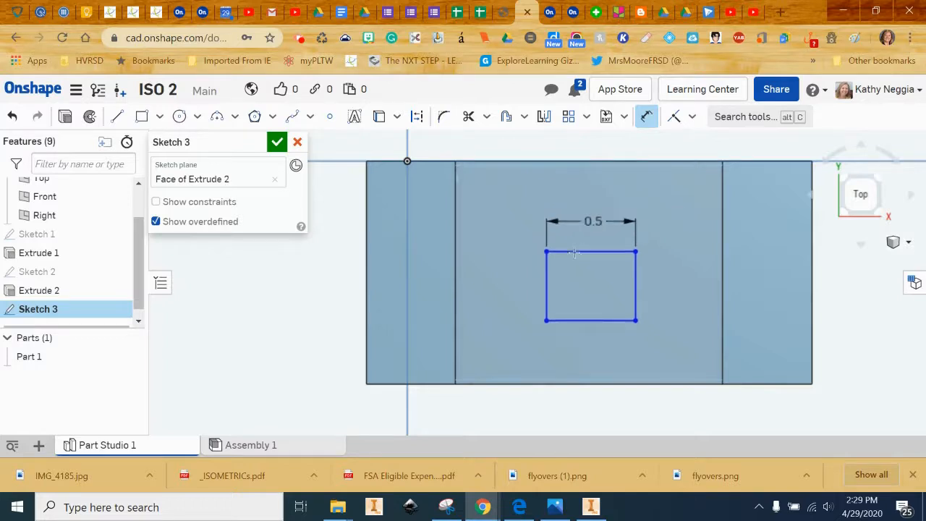
left_click(548, 282)
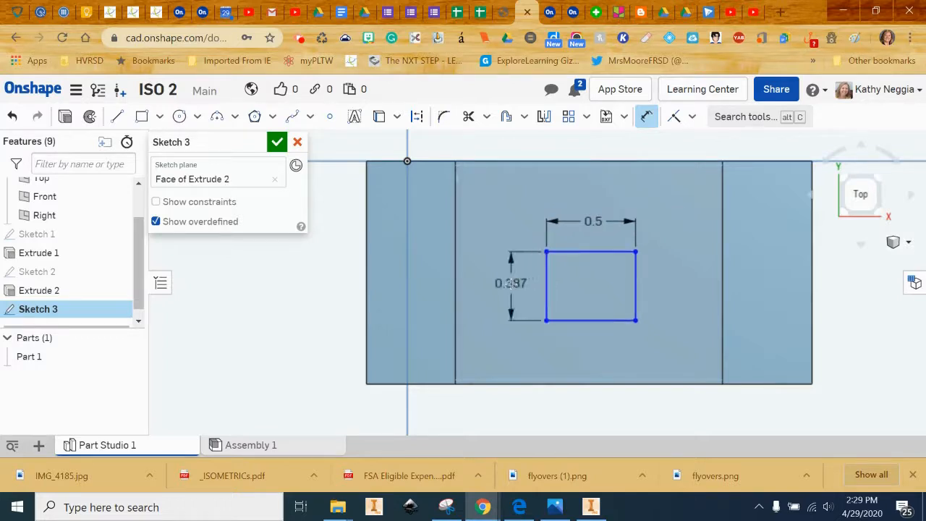
left_click(510, 285)
type(".5")
key("Return")
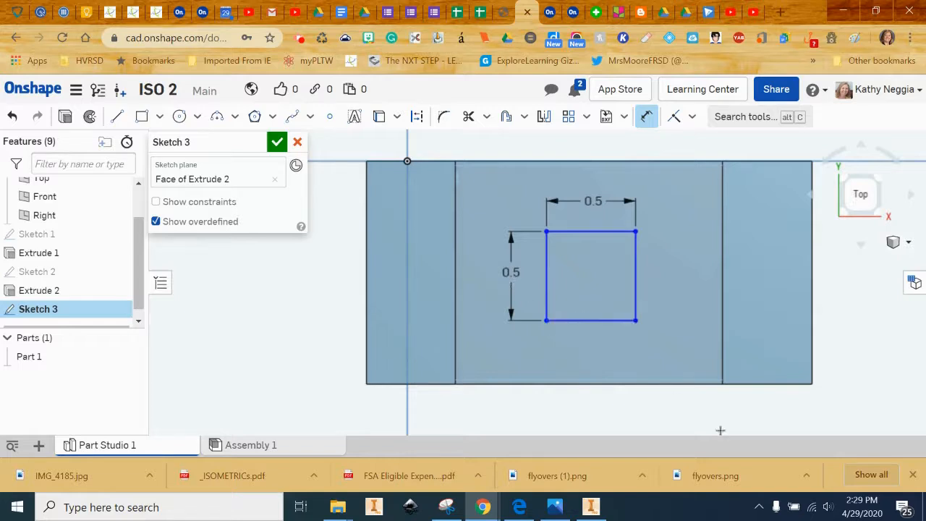
left_click(531, 511)
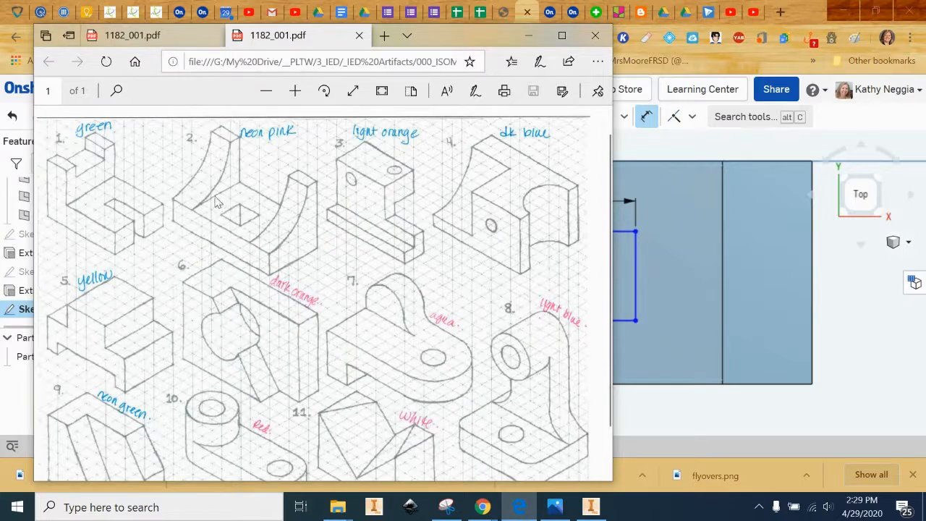
Dimension the square 0.25 above the bottom edge and 0.5 from the inner wall, then accept Sketch 3.
left_click(726, 148)
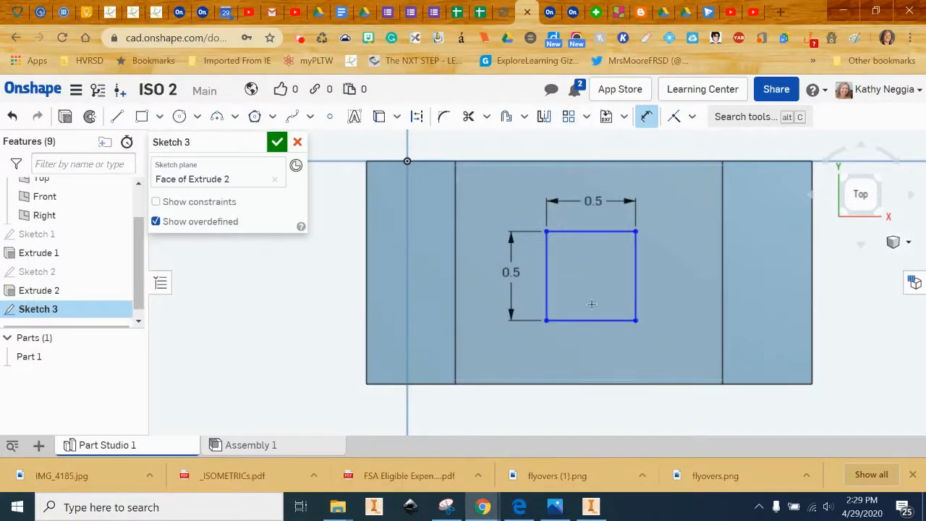
left_click(616, 322)
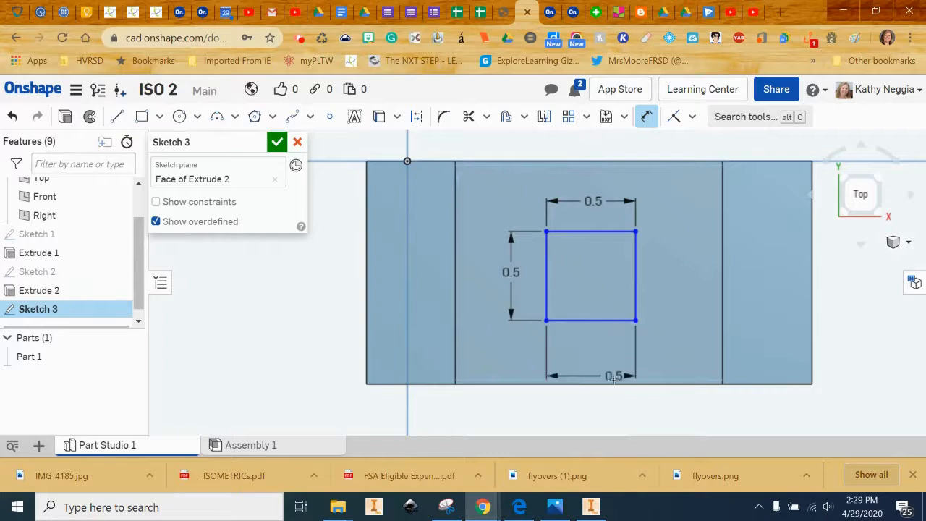
left_click(613, 384)
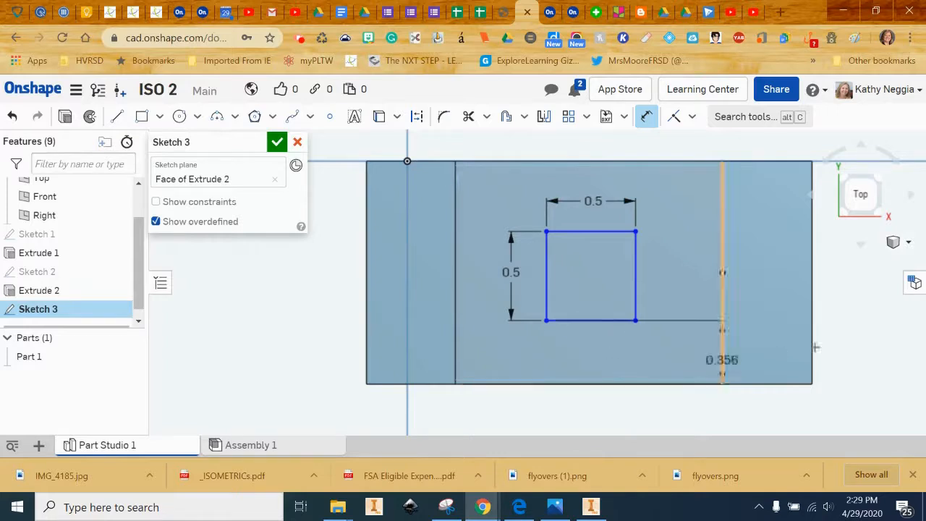
left_click(895, 351)
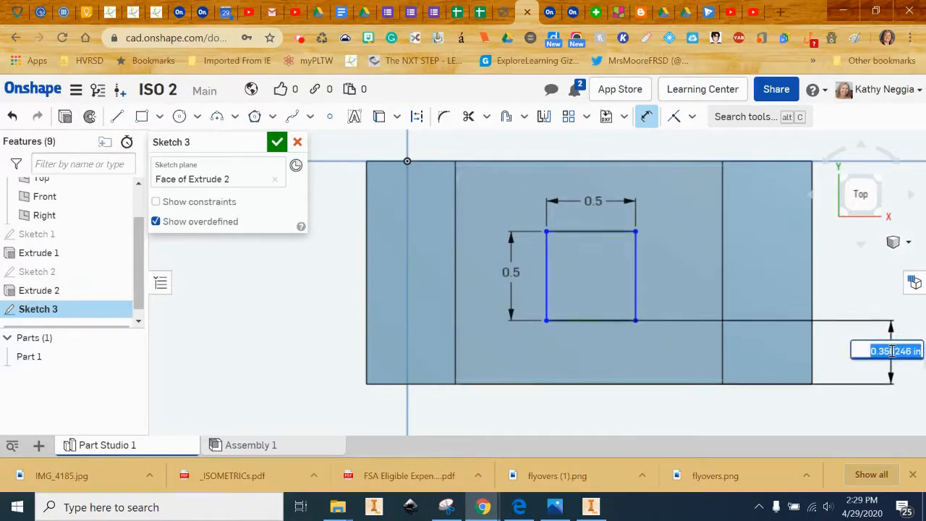
type(".25")
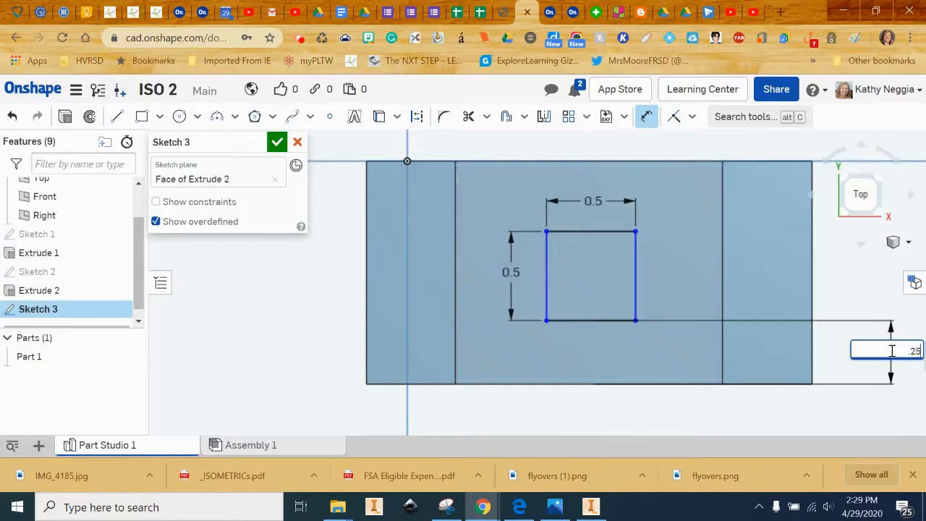
key("Return")
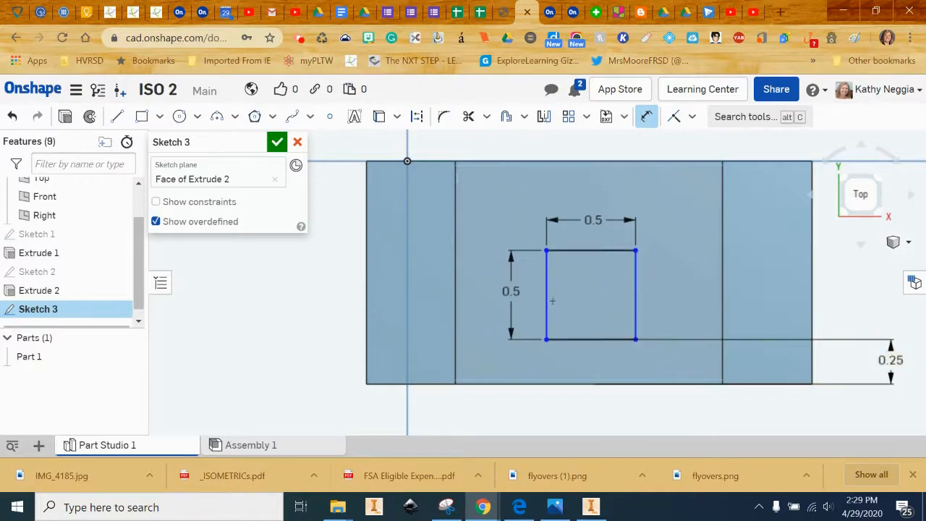
left_click(455, 318)
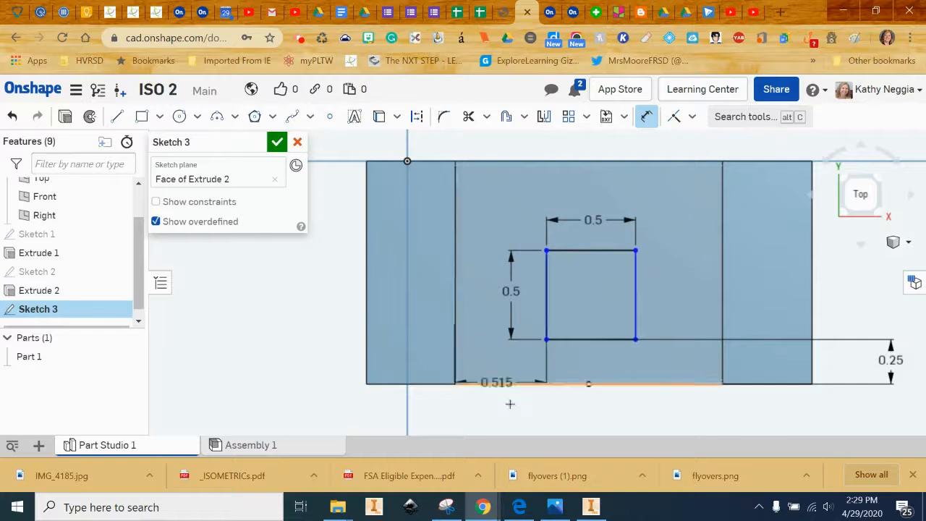
left_click(510, 420)
type("0.5")
key("Return")
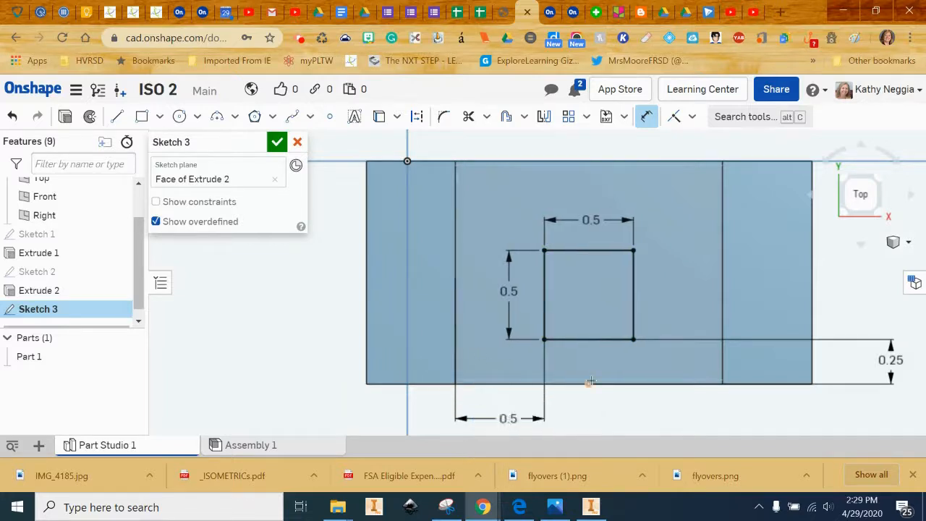
left_click(277, 142)
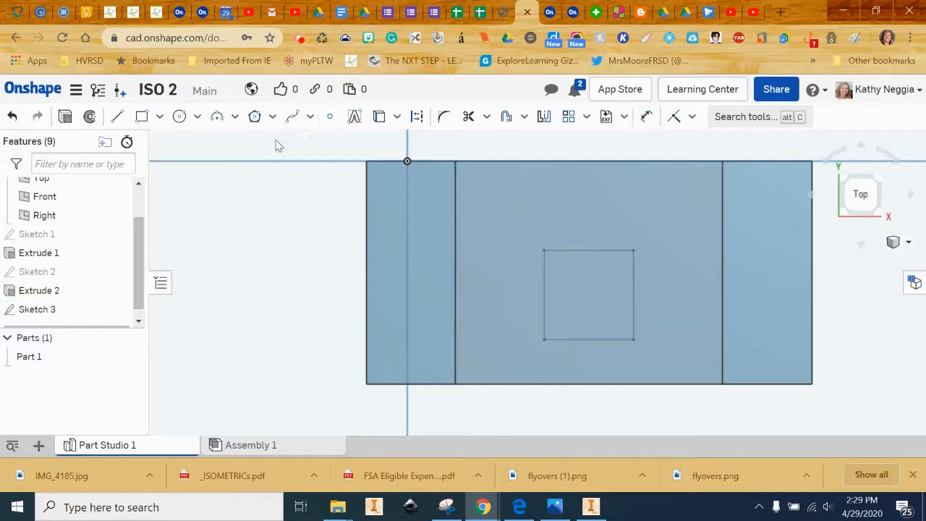
From the isometric view, extrude-remove the Sketch 3 square through all to make a square hole in the base.
left_click(893, 244)
left_click(839, 176)
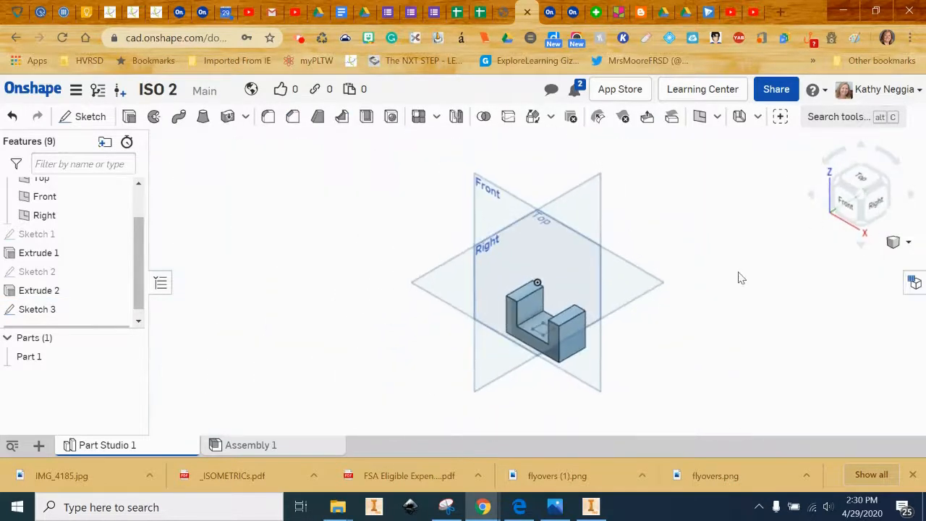
scroll(740, 272, "up", 5)
key("f")
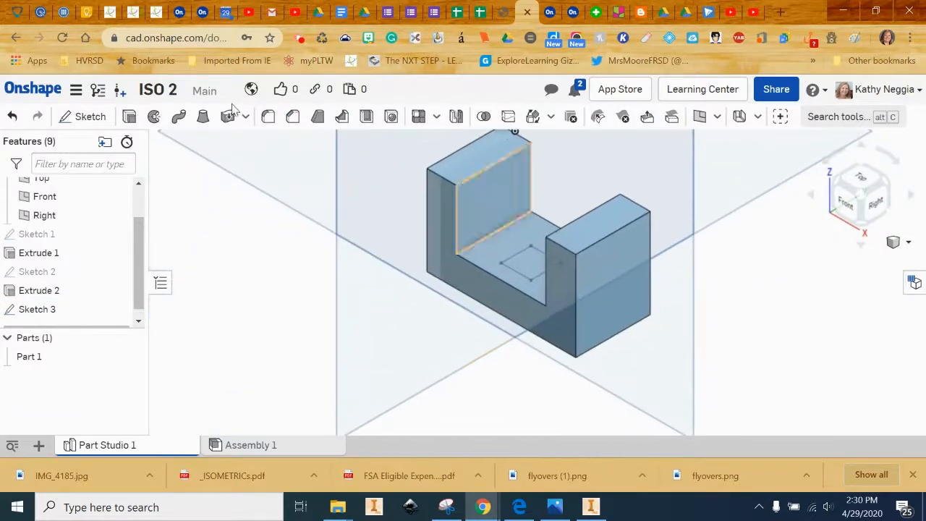
left_click(128, 117)
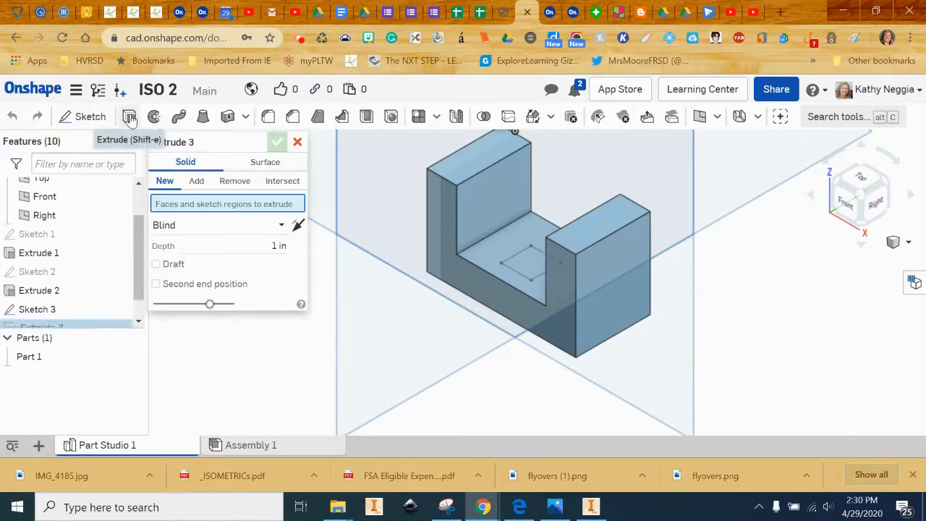
left_click(233, 186)
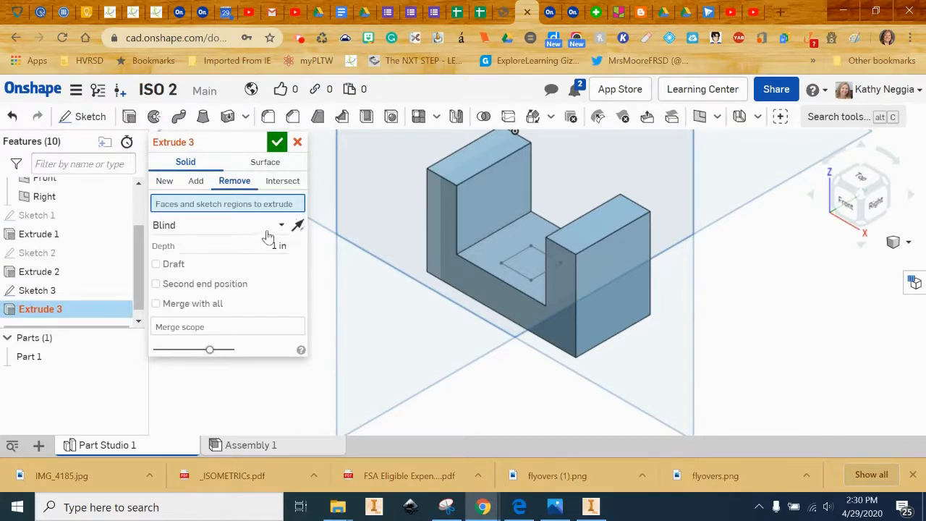
left_click(268, 231)
left_click(259, 362)
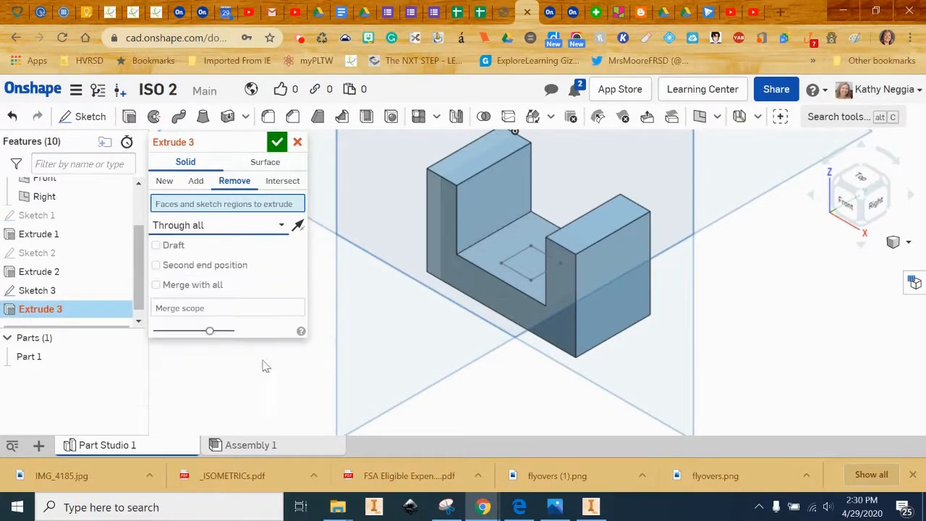
left_click(522, 263)
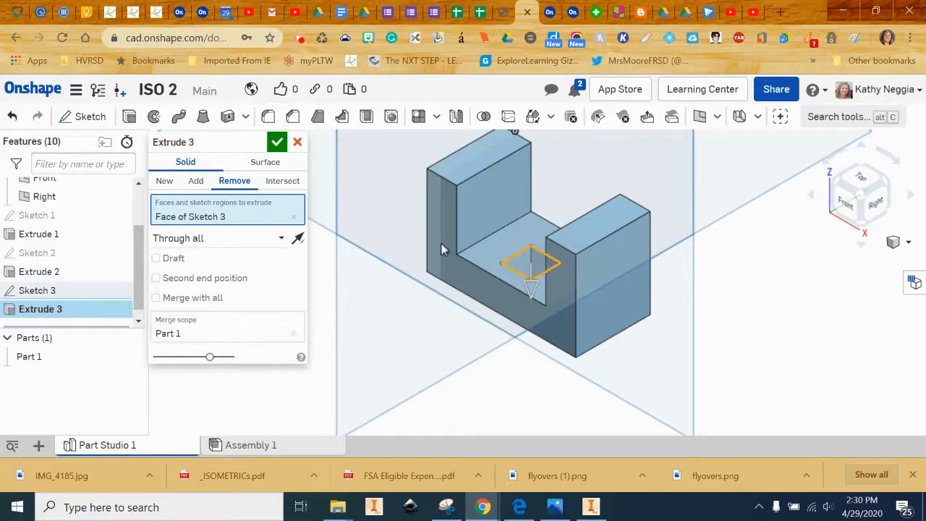
left_click(277, 142)
right_click_drag(632, 218, 612, 343)
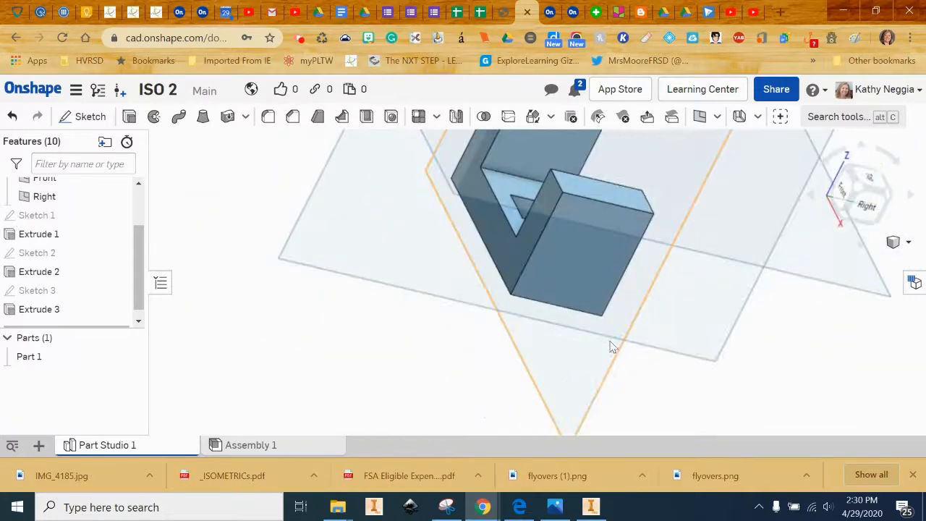
Check the 1182_001.pdf isometric reference in Edge, then return to Onshape's isometric view of the part.
left_click(526, 510)
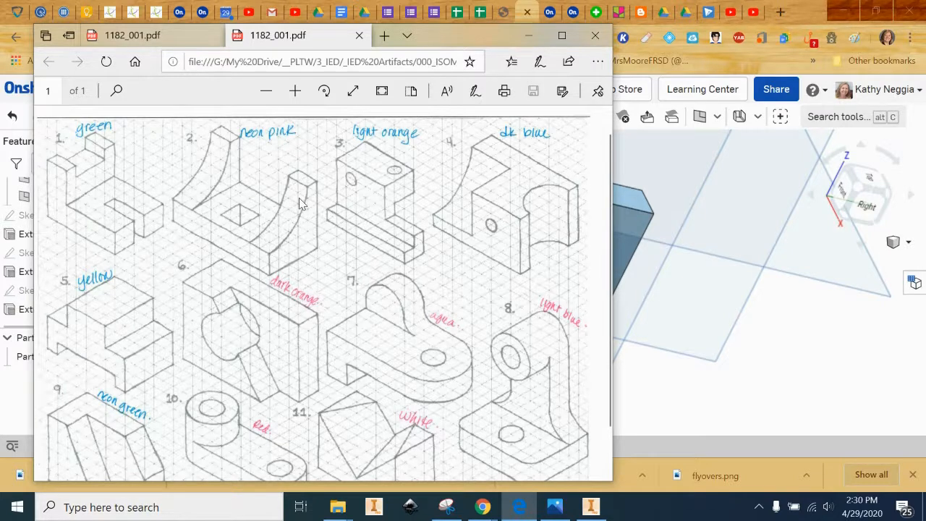
left_click(699, 166)
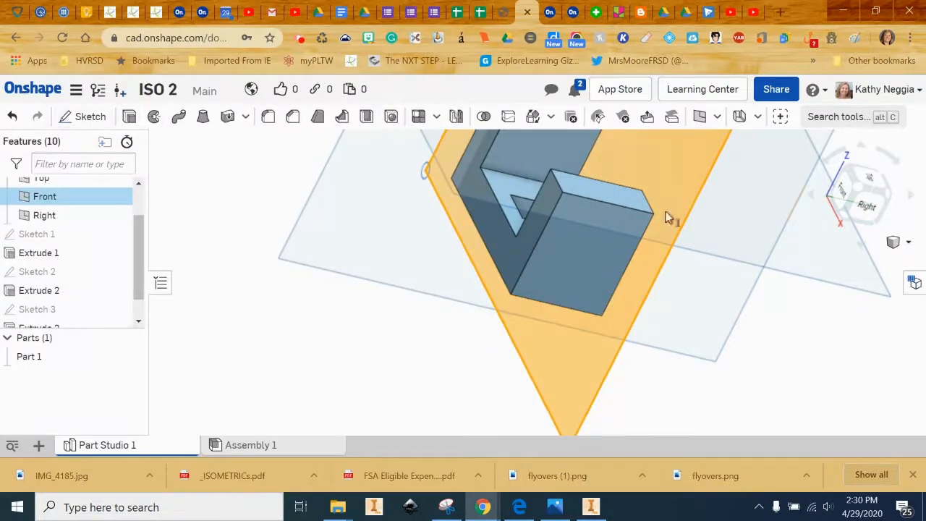
left_click(897, 243)
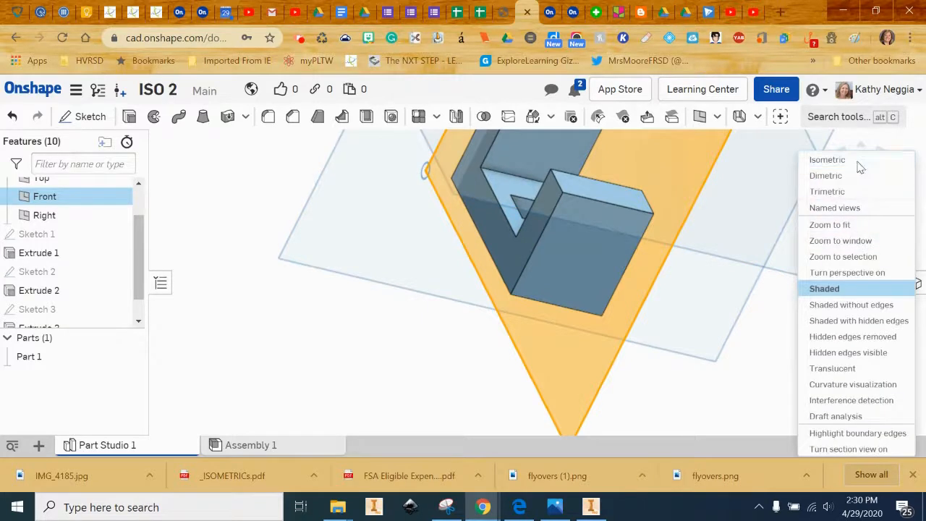
left_click(803, 163)
left_click(81, 116)
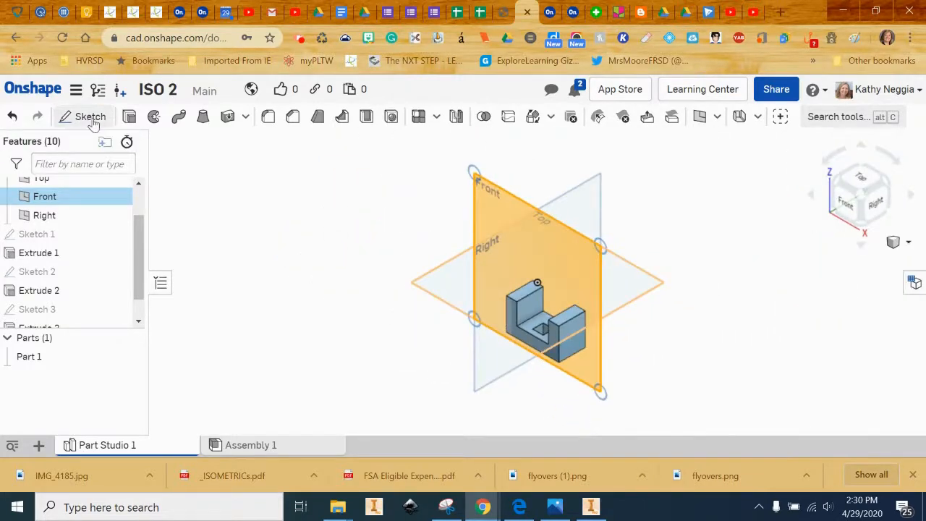
Move Sketch 4 from the Front plane onto the upright's outer side face, viewed from the Right.
left_click(579, 350)
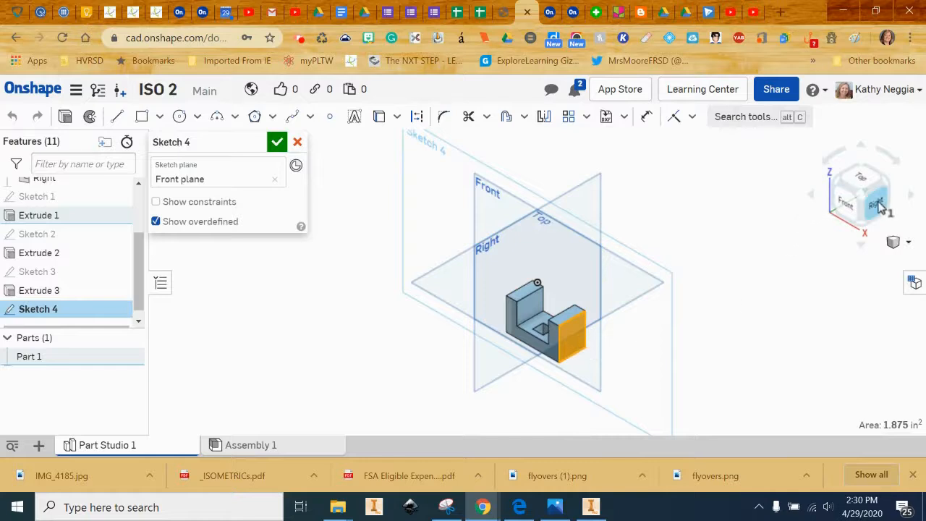
left_click(879, 206)
scroll(728, 253, "up", 5)
middle_click_drag(431, 376, 788, 198)
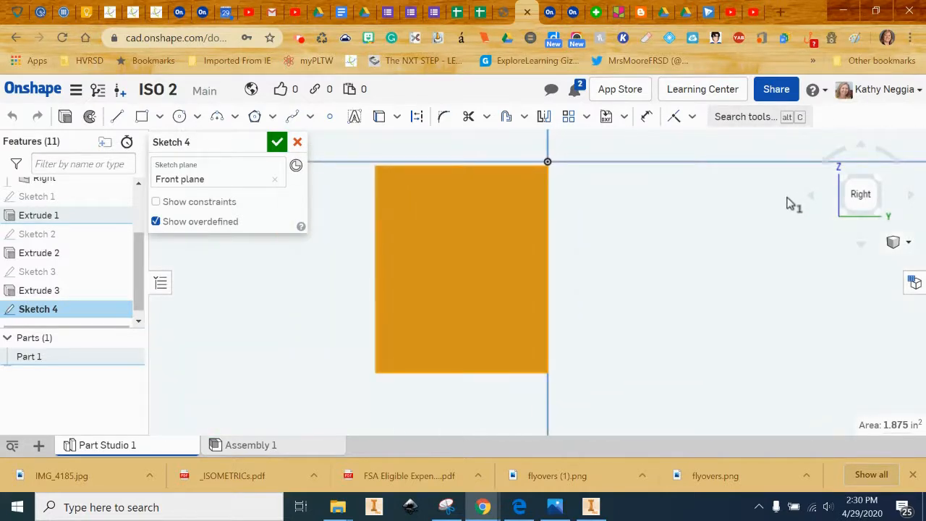
left_click(180, 116)
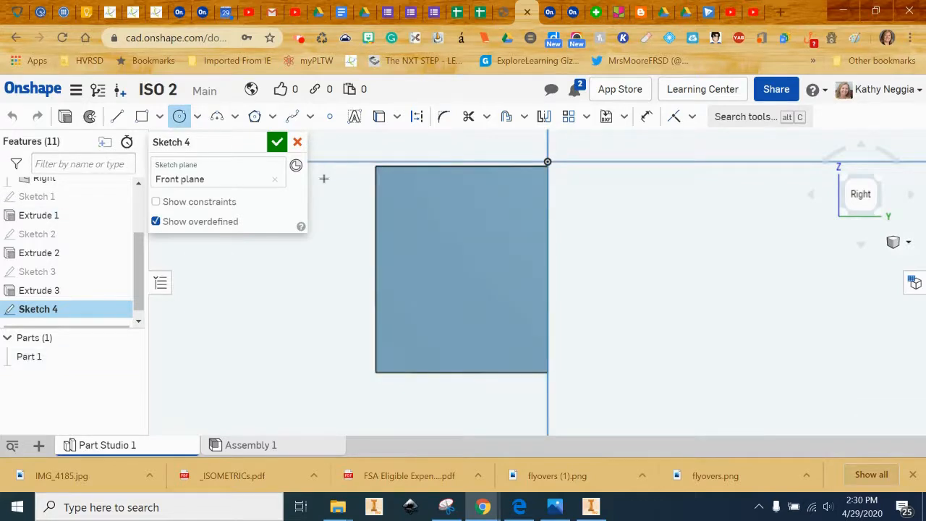
left_click(275, 181)
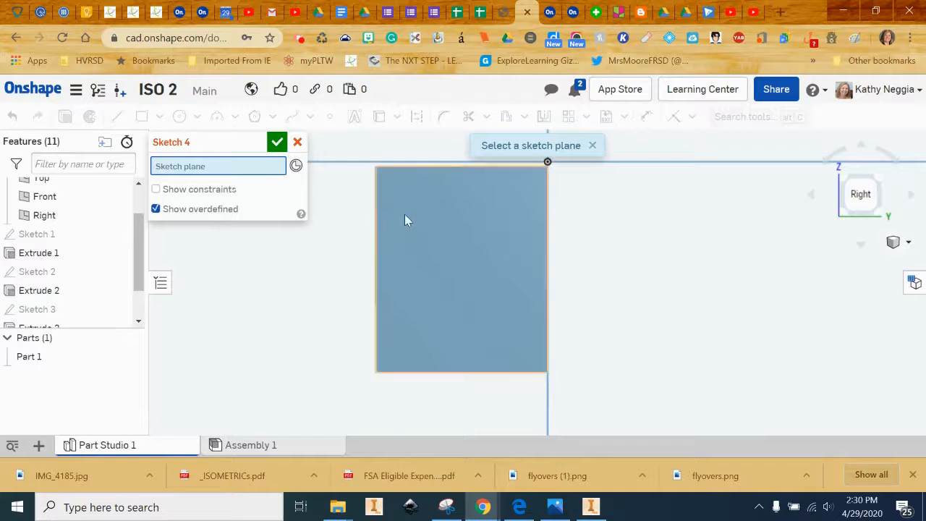
left_click(432, 225)
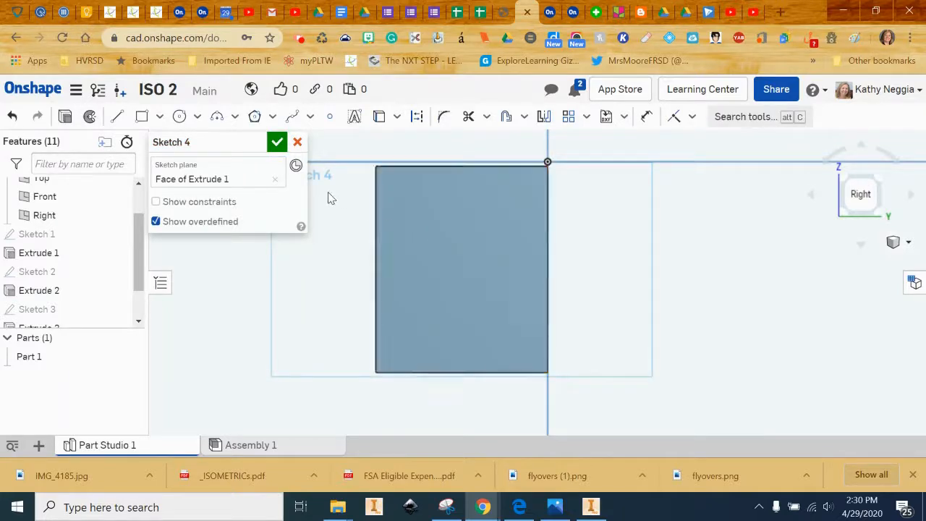
Draw a Ø2 circle centred on the rectangle's top-left corner.
left_click(180, 116)
left_click(377, 166)
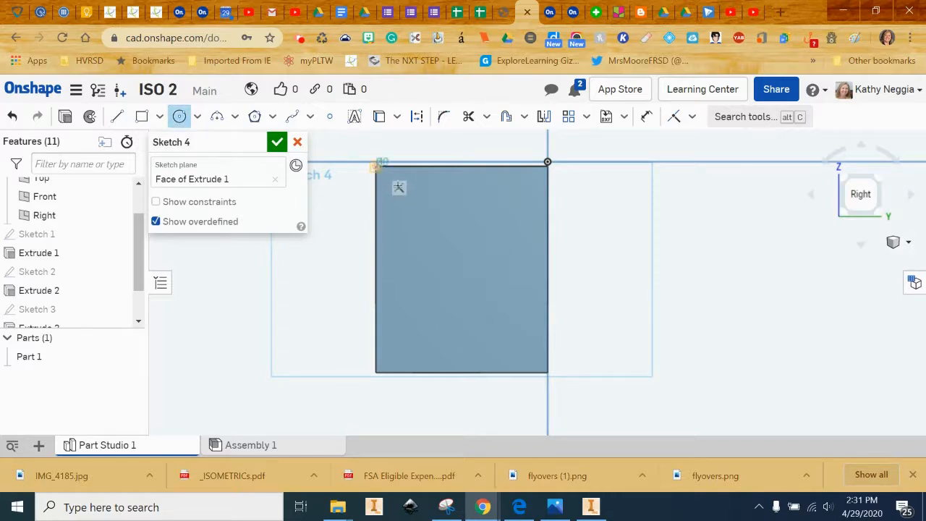
left_click(474, 286)
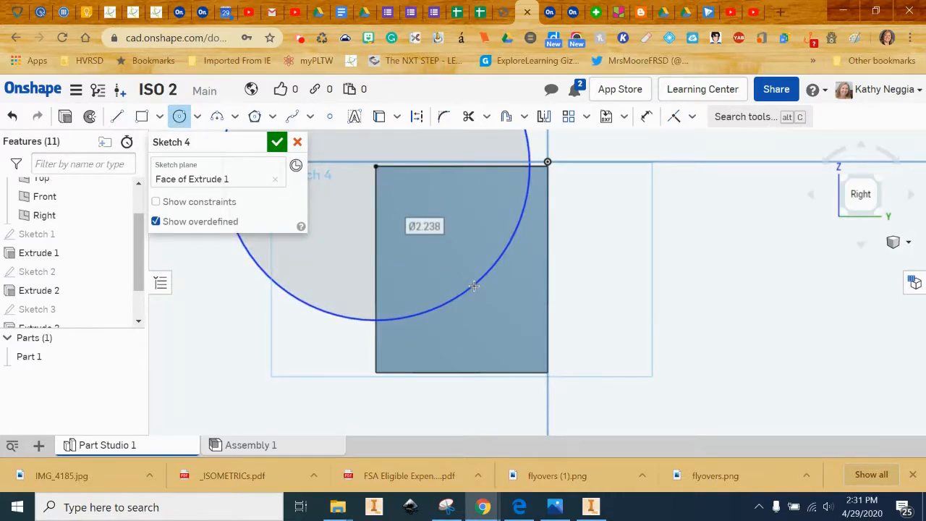
type("2")
key("Return")
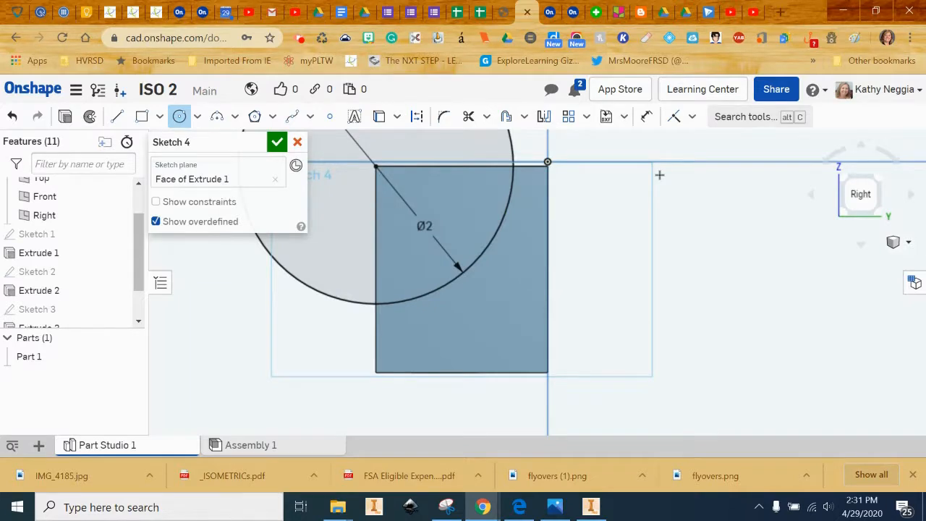
Dimension the circle 0.25 from the top-right corner and 0.5 above the bottom-left corner.
left_click(646, 116)
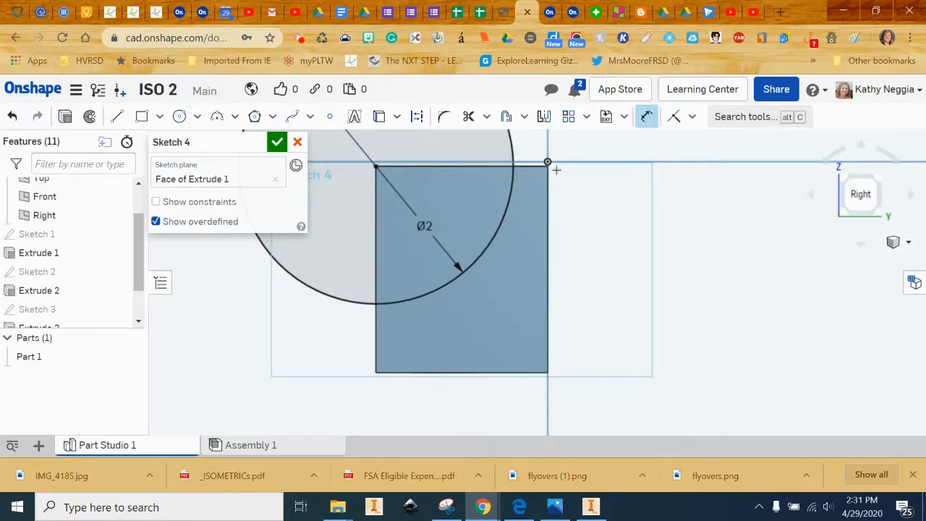
left_click(513, 166)
left_click(548, 166)
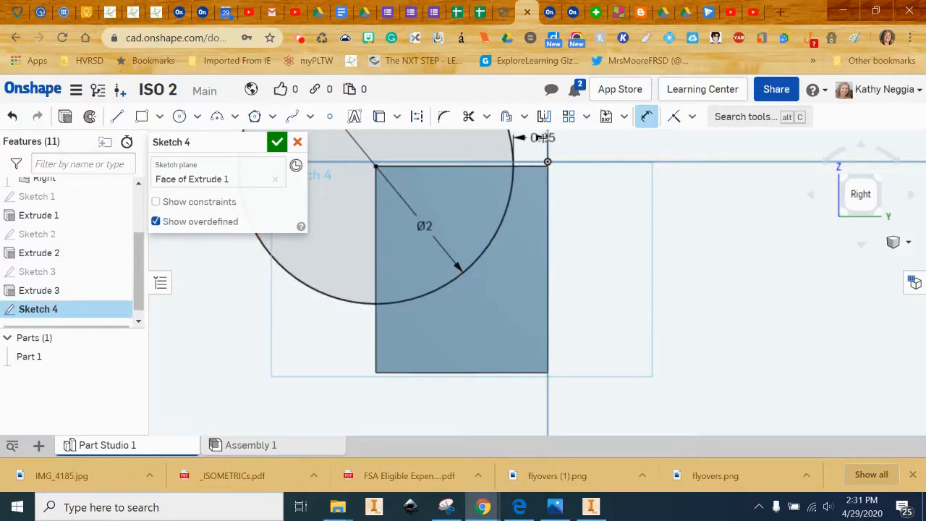
left_click(544, 137)
key("Return")
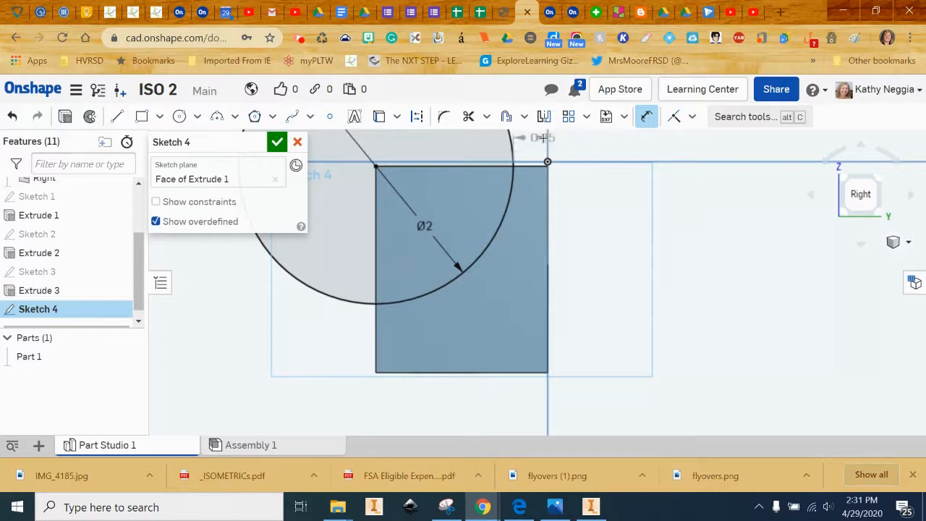
left_click(377, 304)
left_click(374, 374)
left_click(285, 346)
key("Return")
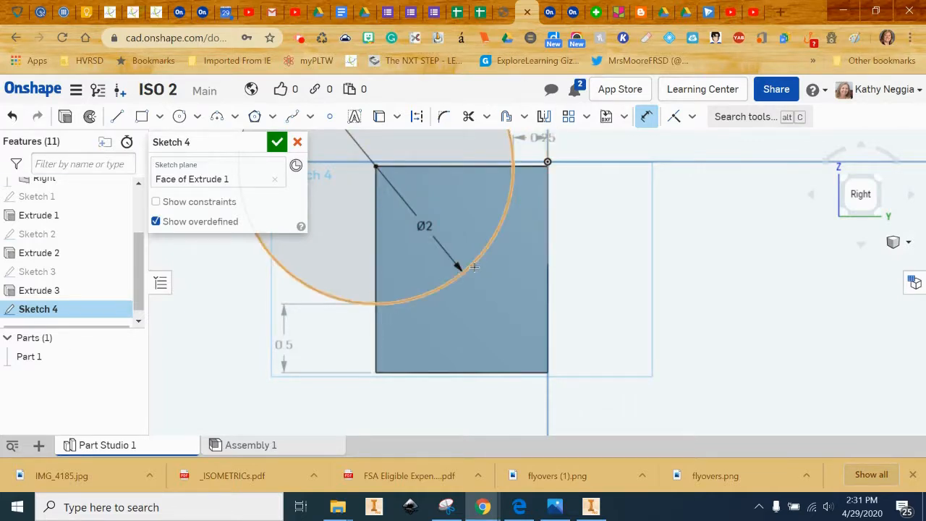
Draw a horizontal line and a vertical line from the rectangle's top-left corner.
left_click(117, 116)
left_click(375, 167)
left_click(606, 166)
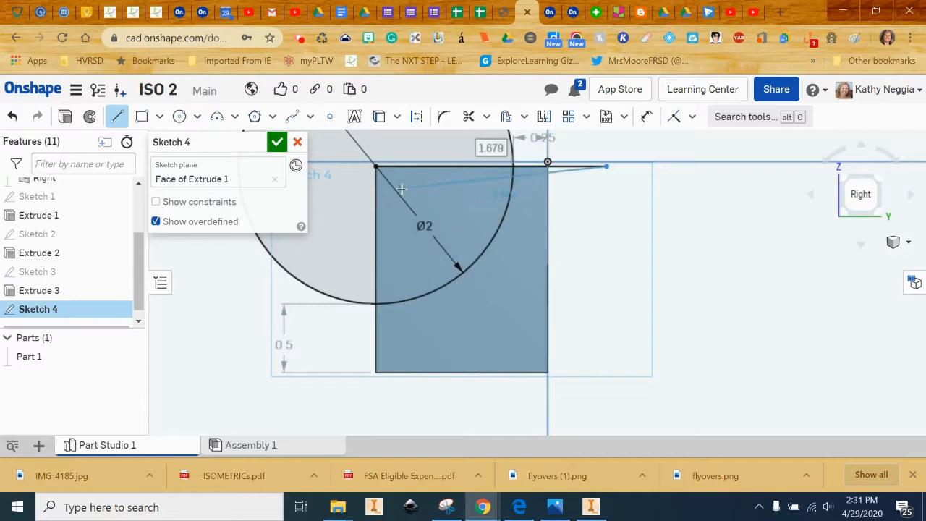
key("Escape")
left_click(118, 117)
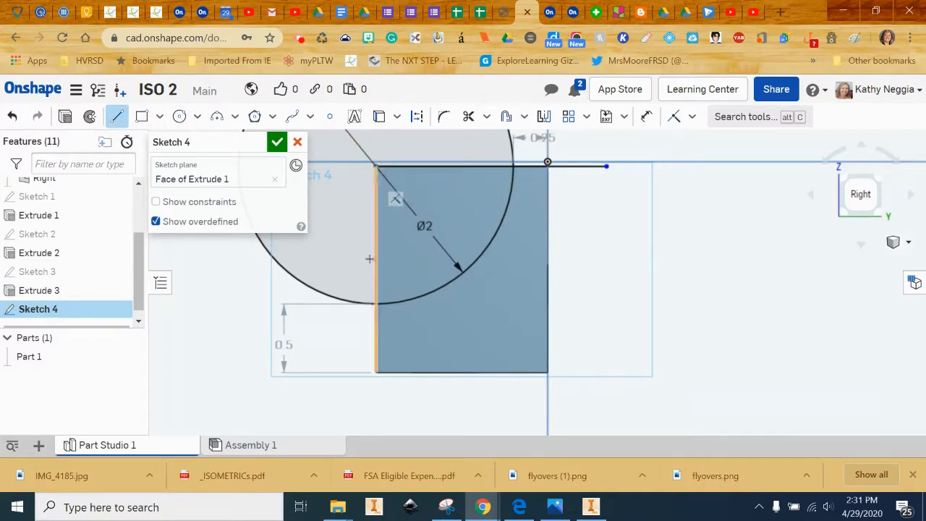
left_click(384, 427)
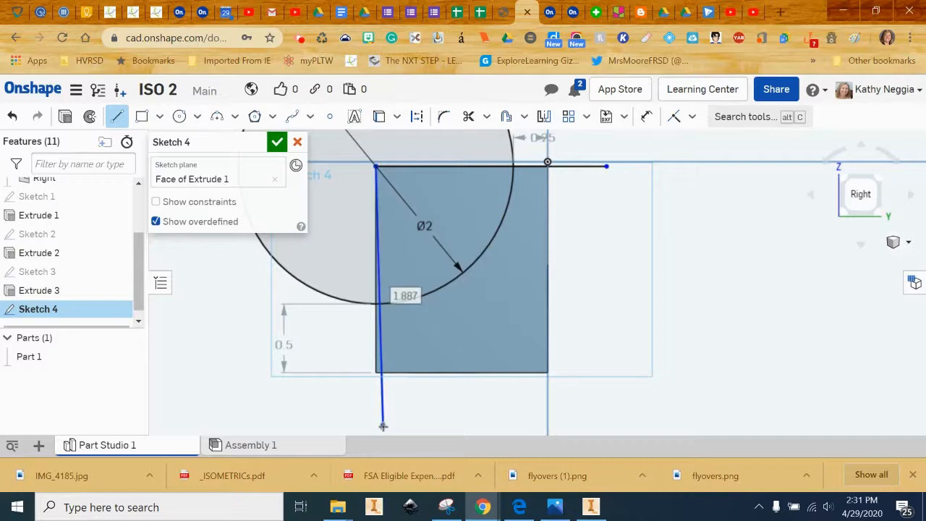
key("Escape")
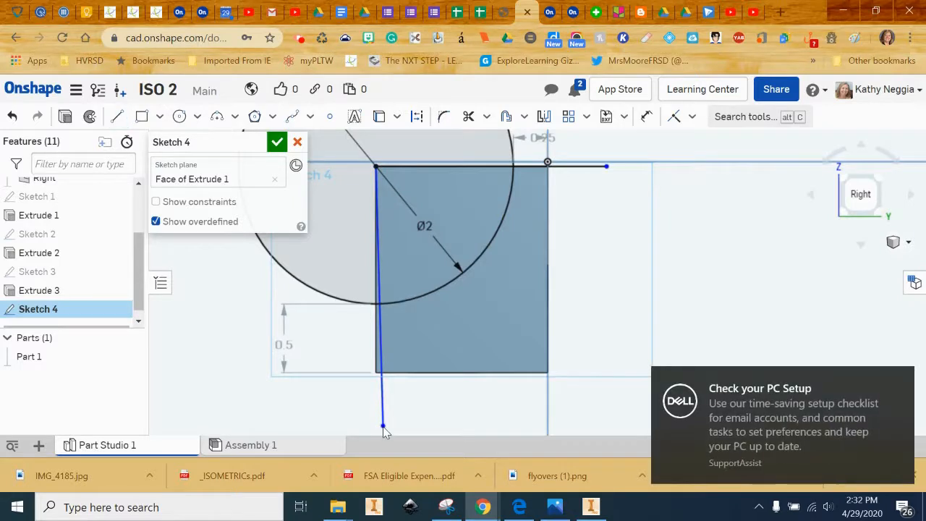
key("ctrl+z")
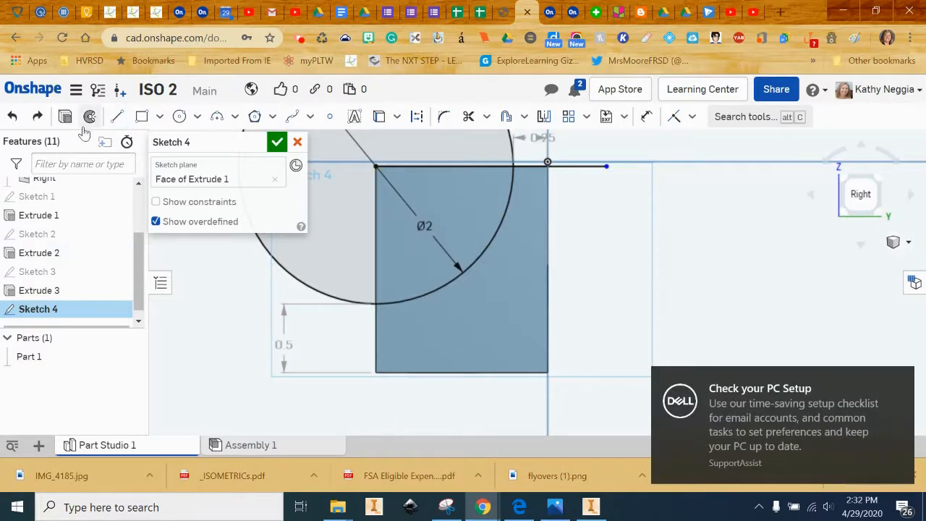
left_click(118, 117)
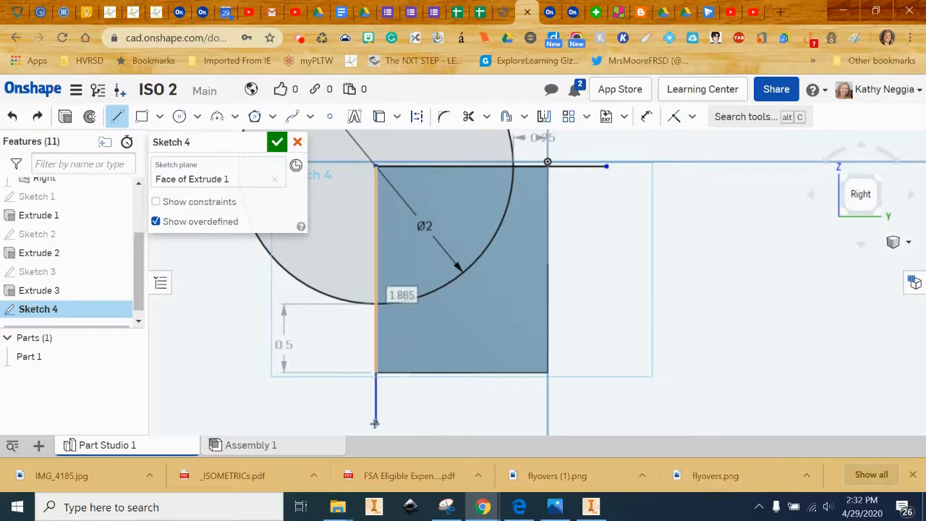
left_click(375, 423)
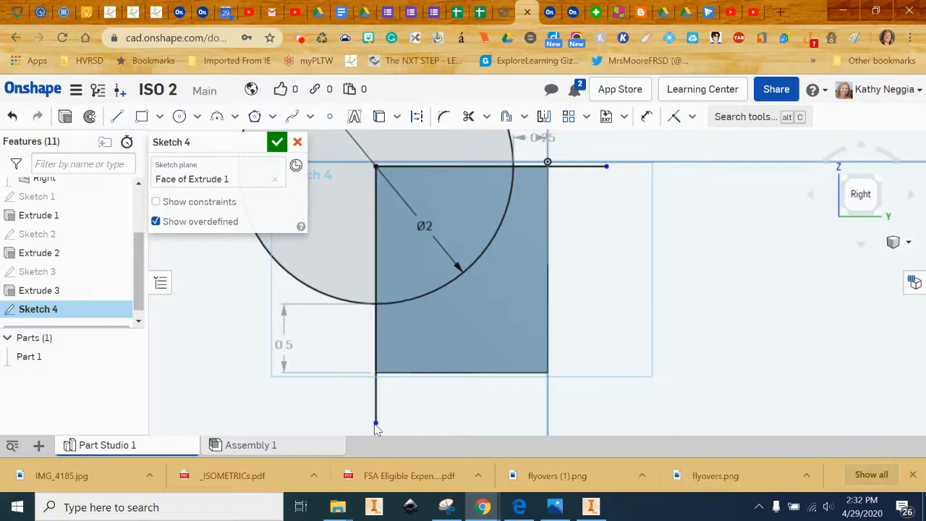
middle_click_drag(568, 315, 584, 341)
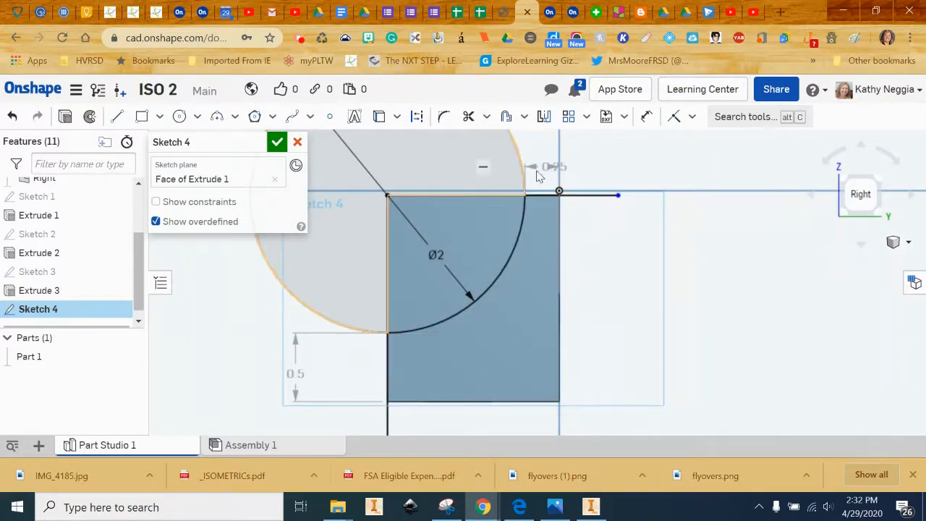
Trim the circle down to the arc inside the rectangle and finish Sketch 4.
left_click(489, 117)
left_click(490, 141)
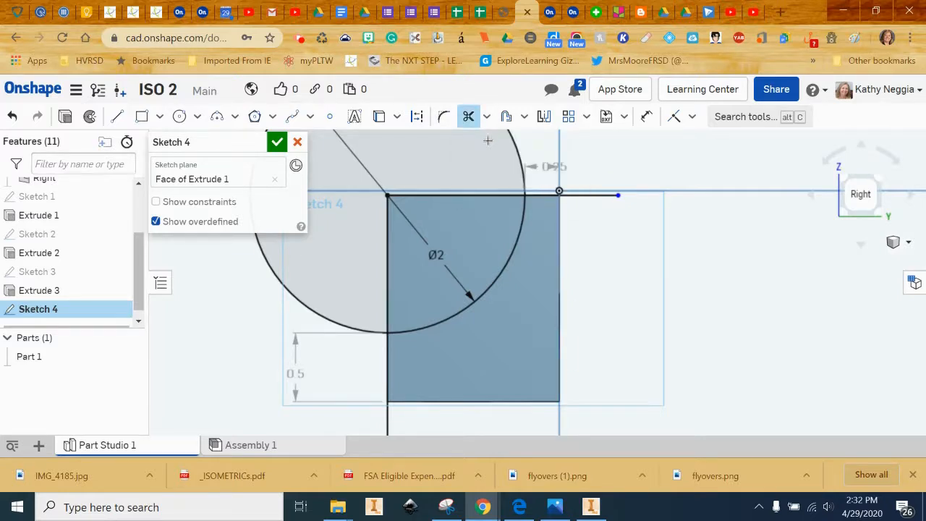
left_click(518, 157)
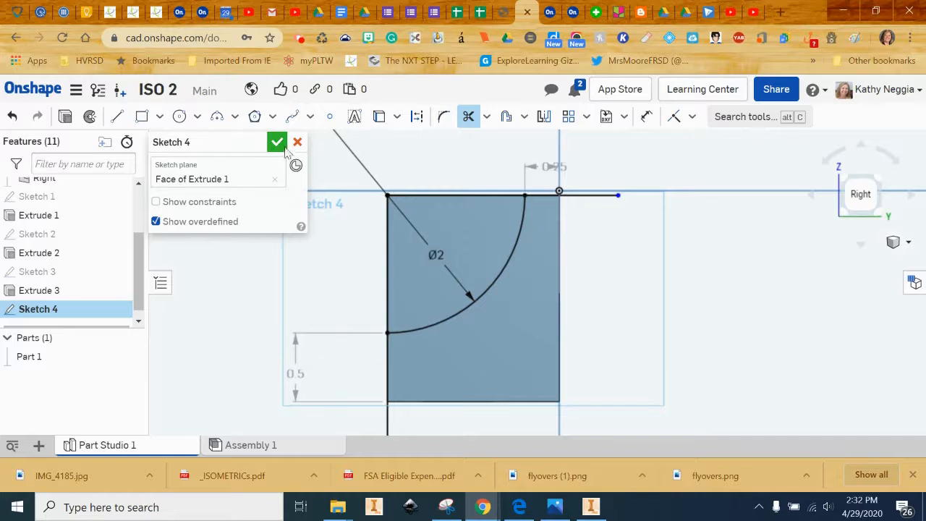
left_click(278, 142)
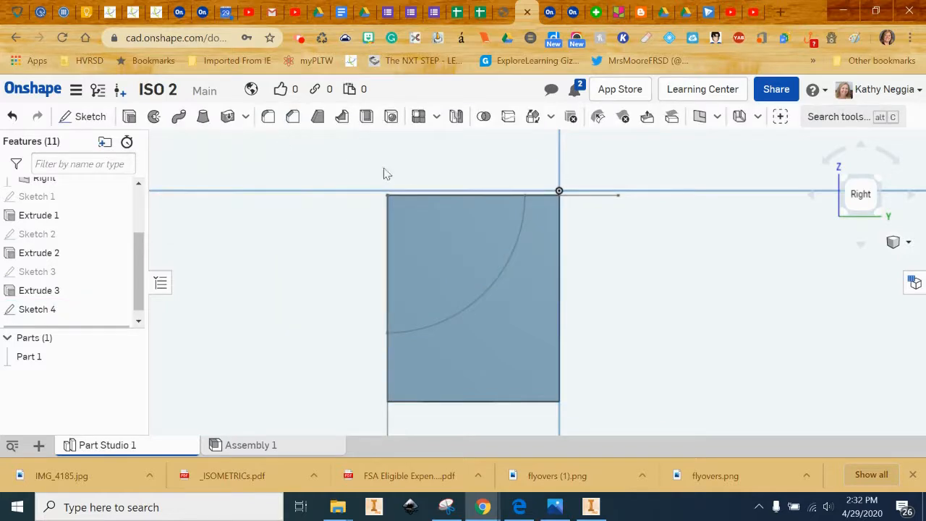
From the isometric view, extrude-remove the Sketch 4 arc region through all, merging with all parts.
left_click(897, 242)
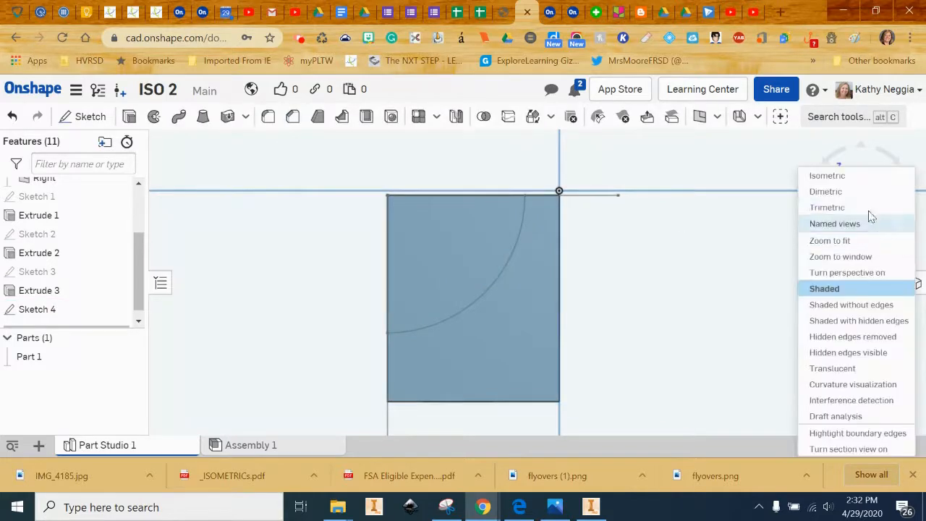
left_click(848, 180)
scroll(676, 278, "up", 5)
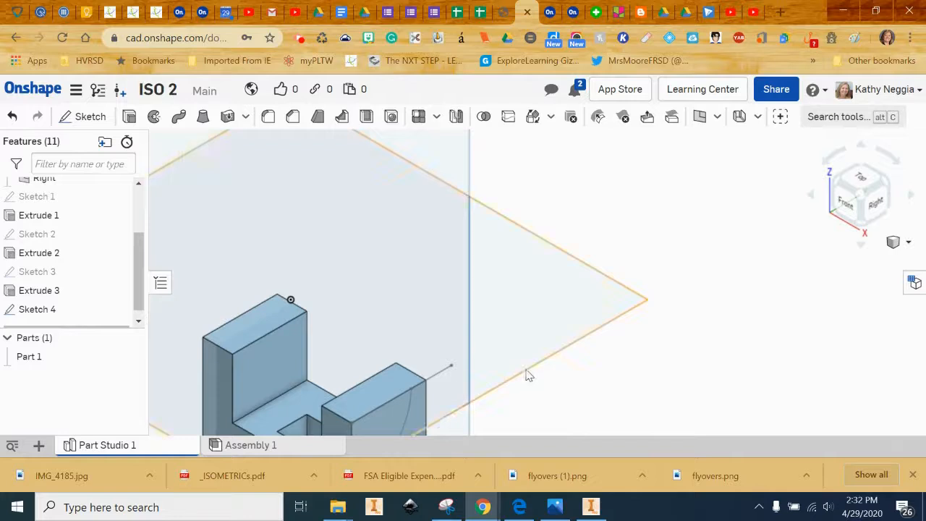
middle_click_drag(527, 373, 641, 200)
scroll(644, 198, "up", 1)
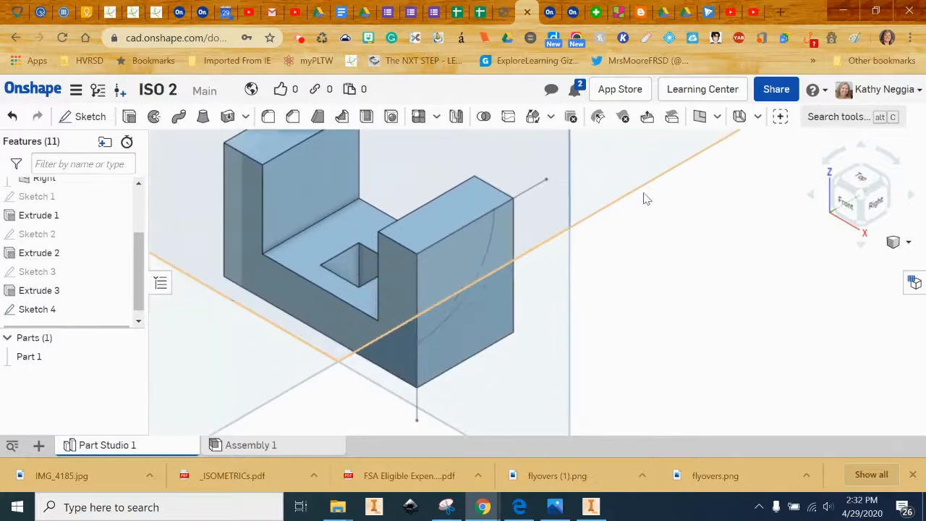
left_click(127, 118)
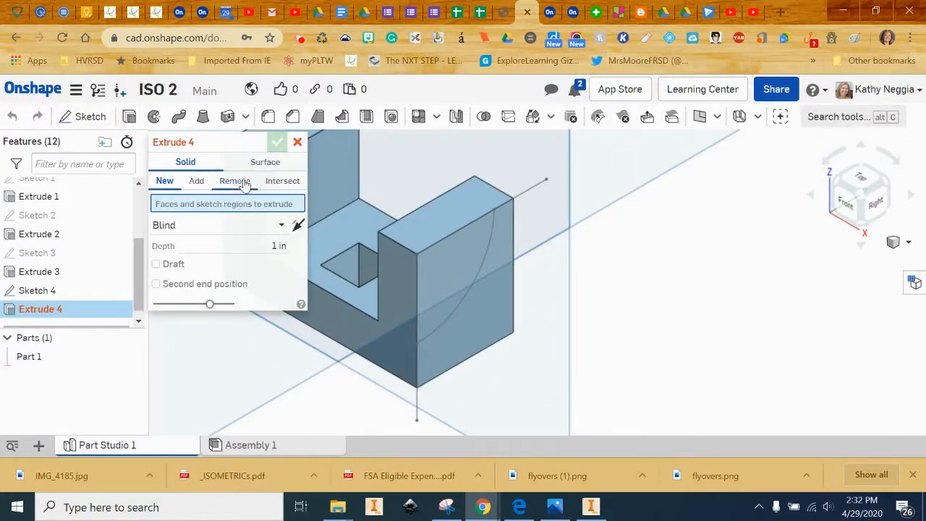
left_click(234, 180)
left_click(275, 228)
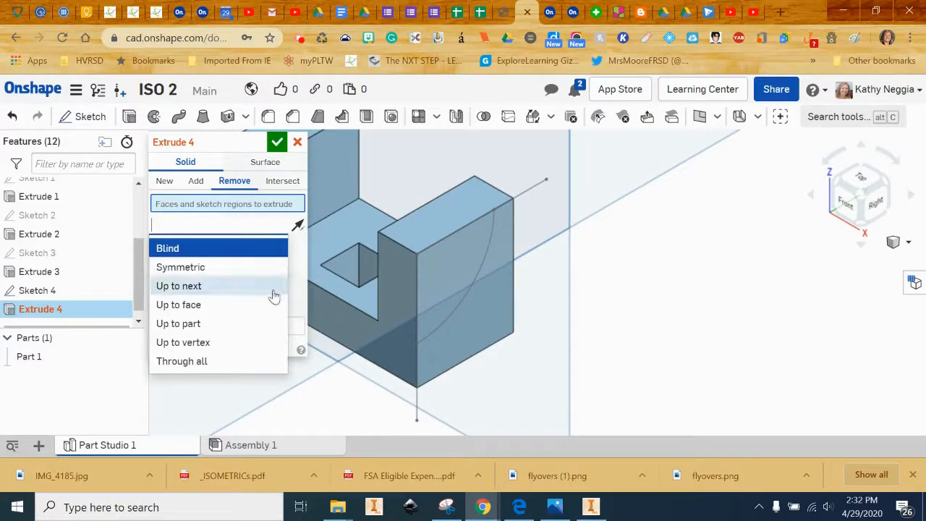
left_click(245, 365)
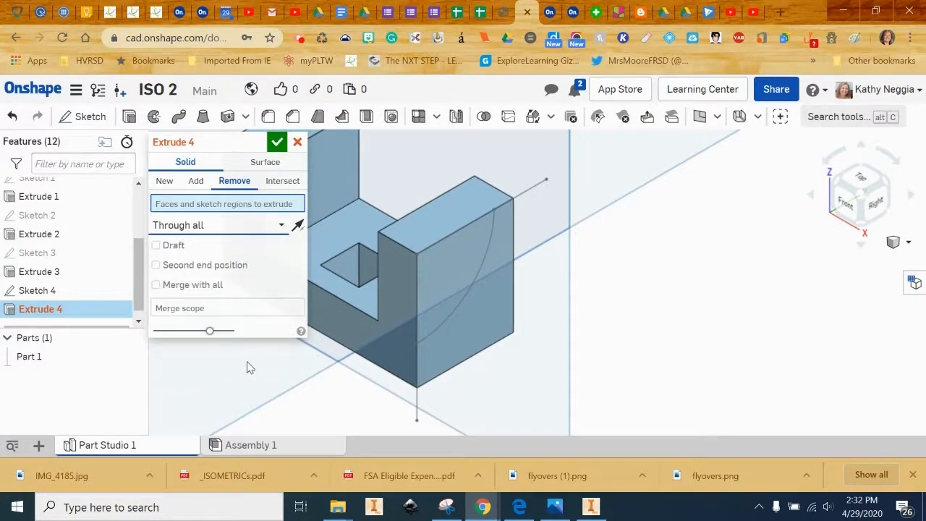
left_click(468, 291)
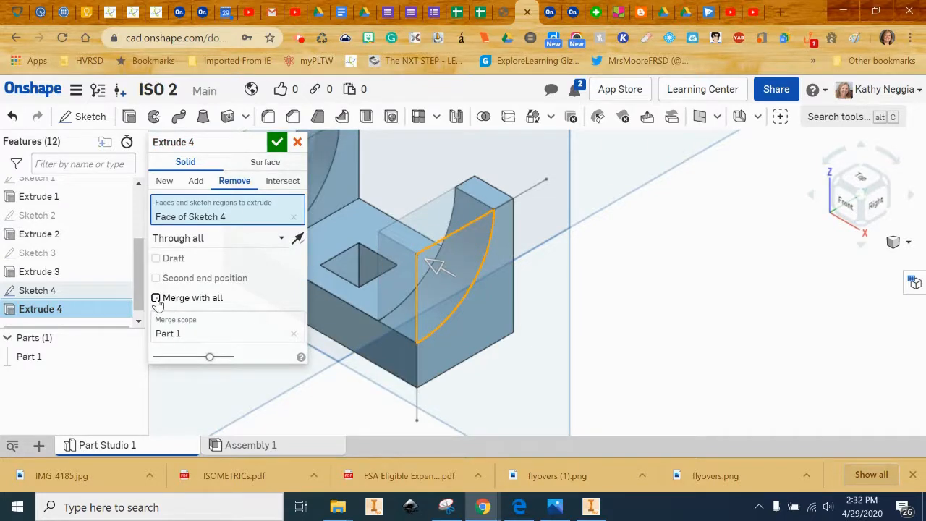
left_click(156, 299)
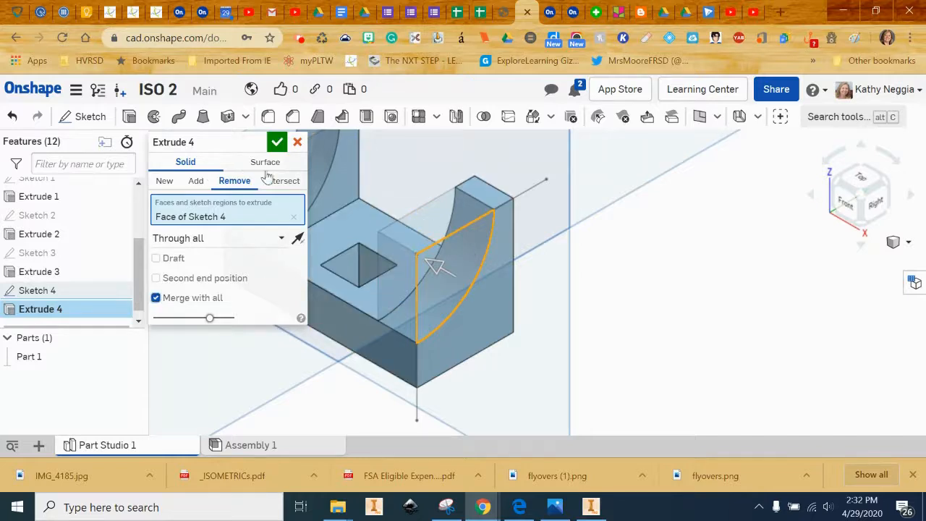
left_click(277, 142)
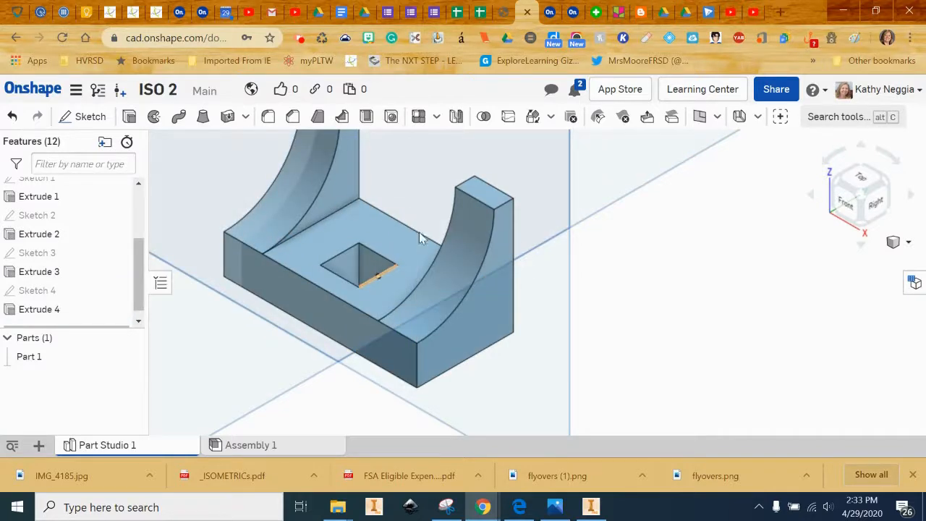
scroll(491, 244, "down", 3)
middle_click_drag(422, 254, 555, 252)
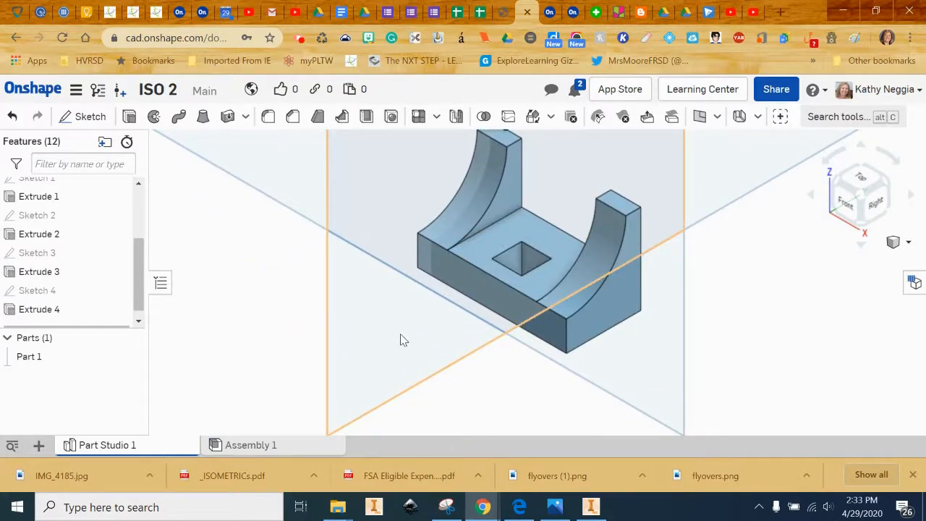
middle_click_drag(489, 307, 486, 323)
scroll(487, 322, "up", 1)
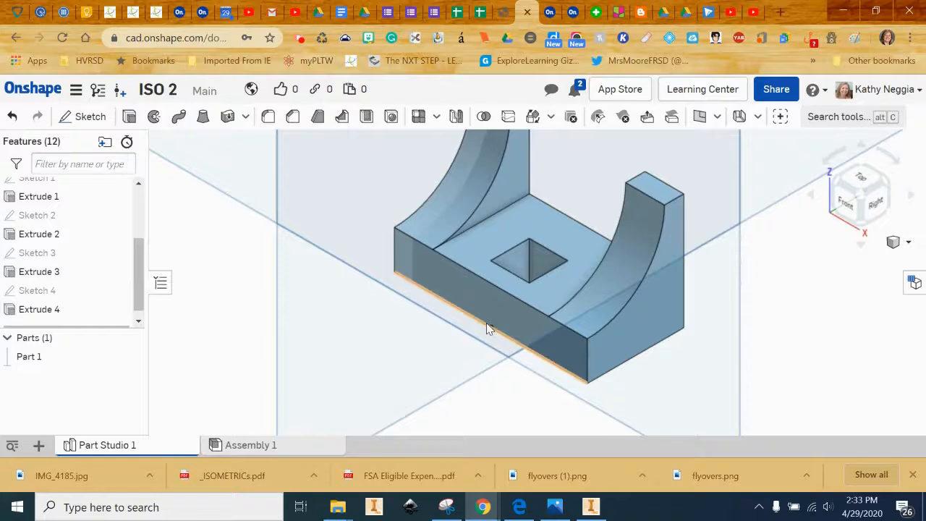
scroll(486, 323, "down", 1)
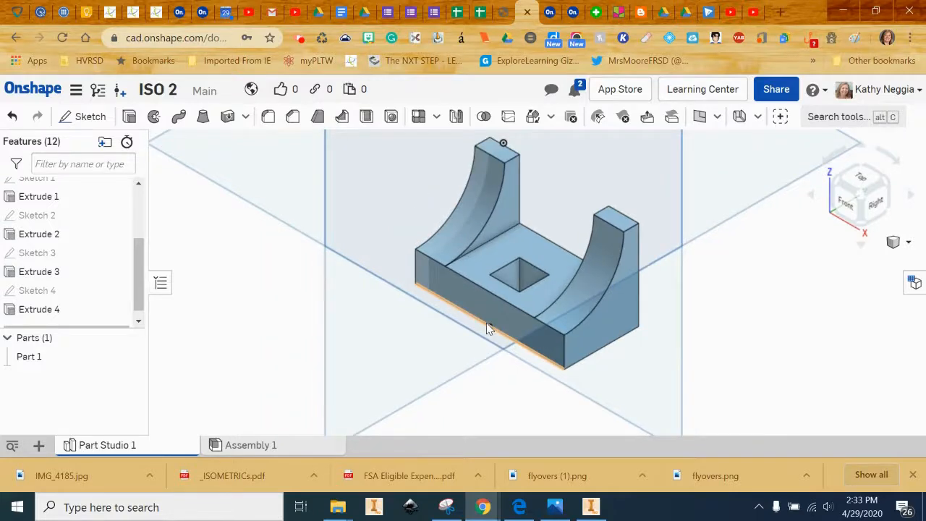